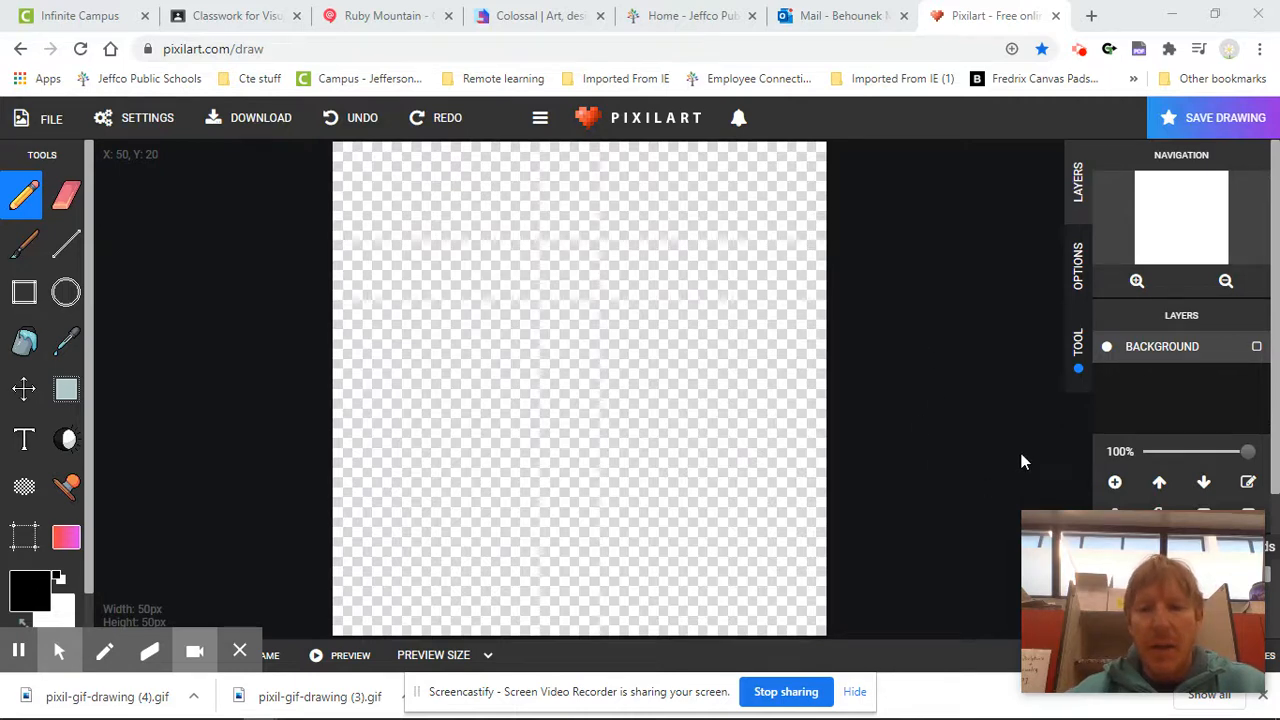
mouse_move(1069, 538)
mouse_down()
mouse_move(992, 488)
mouse_move(1099, 522)
mouse_move(1042, 505)
mouse_move(1063, 516)
mouse_up()
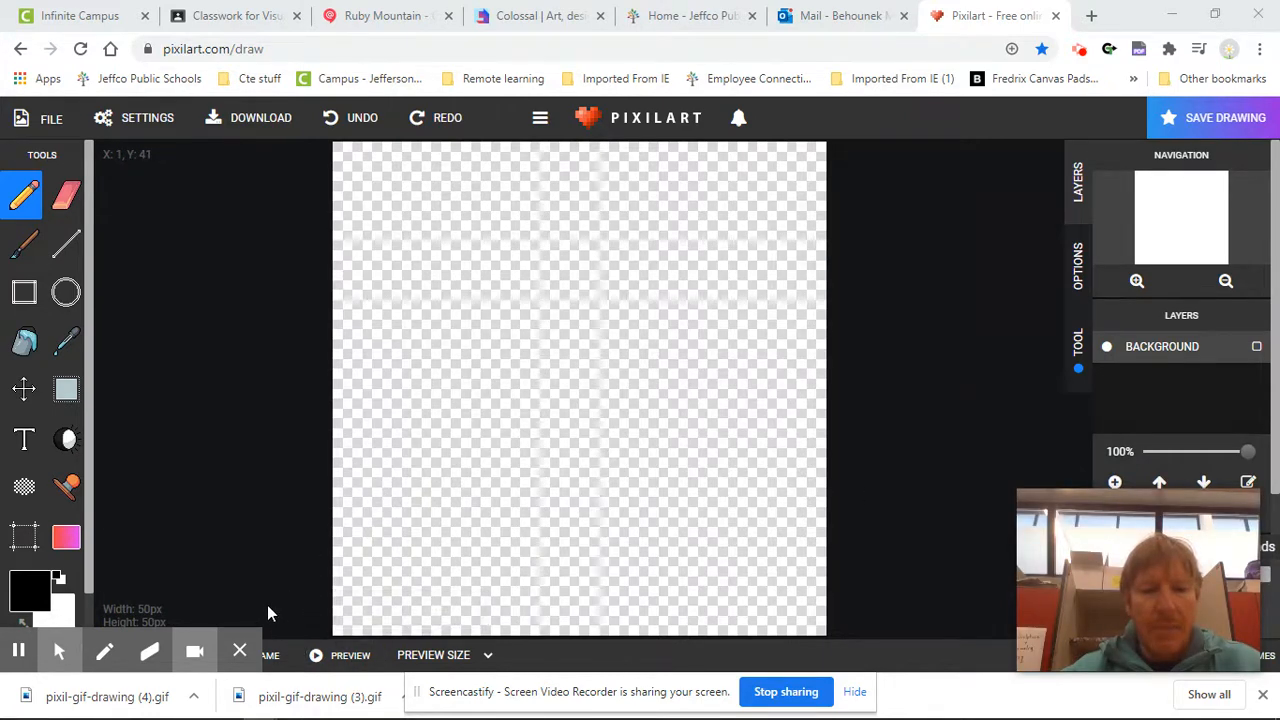
click(240, 652)
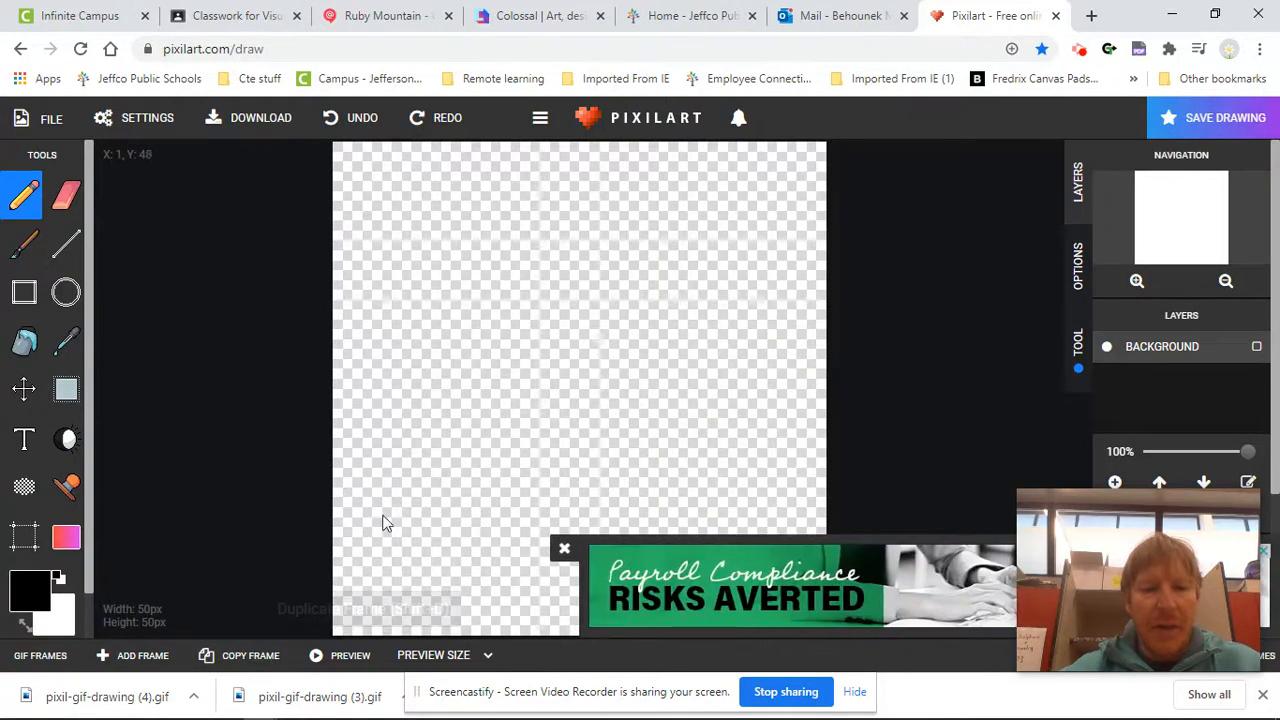
Dismiss the advertisement and paint one black Brush splatter near the upper-left corner of the canvas in the first frame.
click(563, 552)
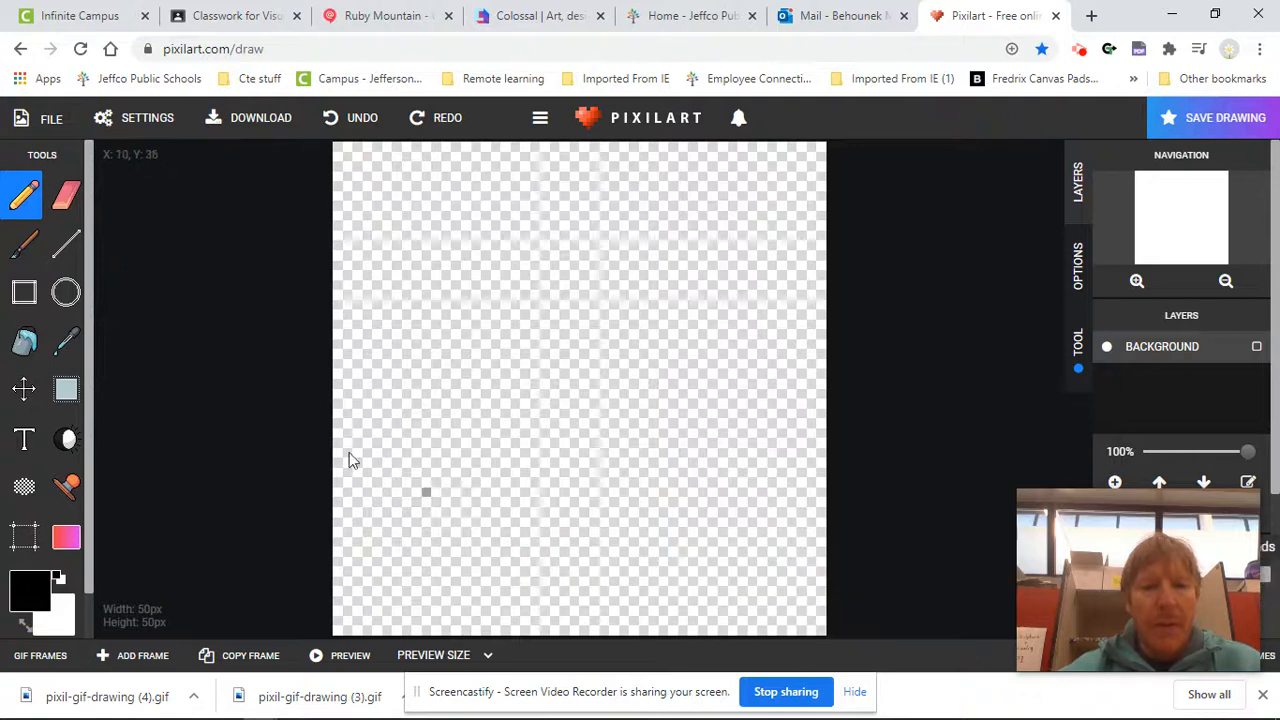
click(22, 250)
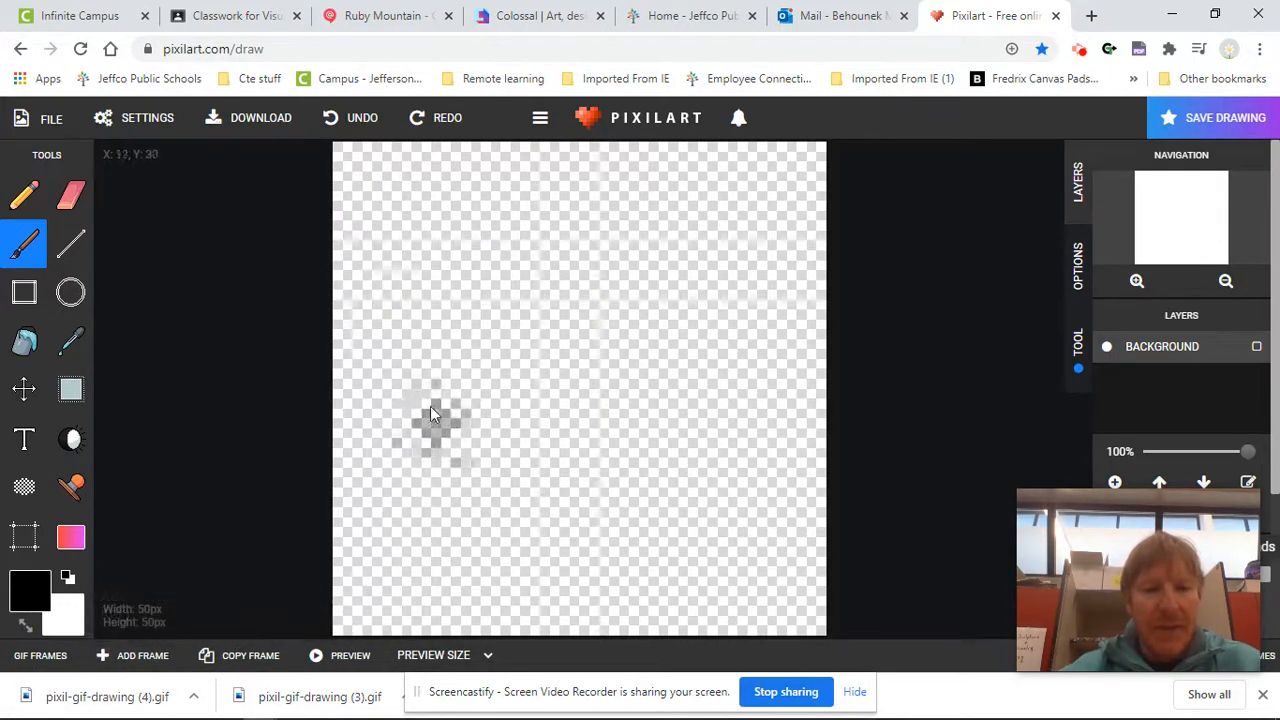
click(392, 205)
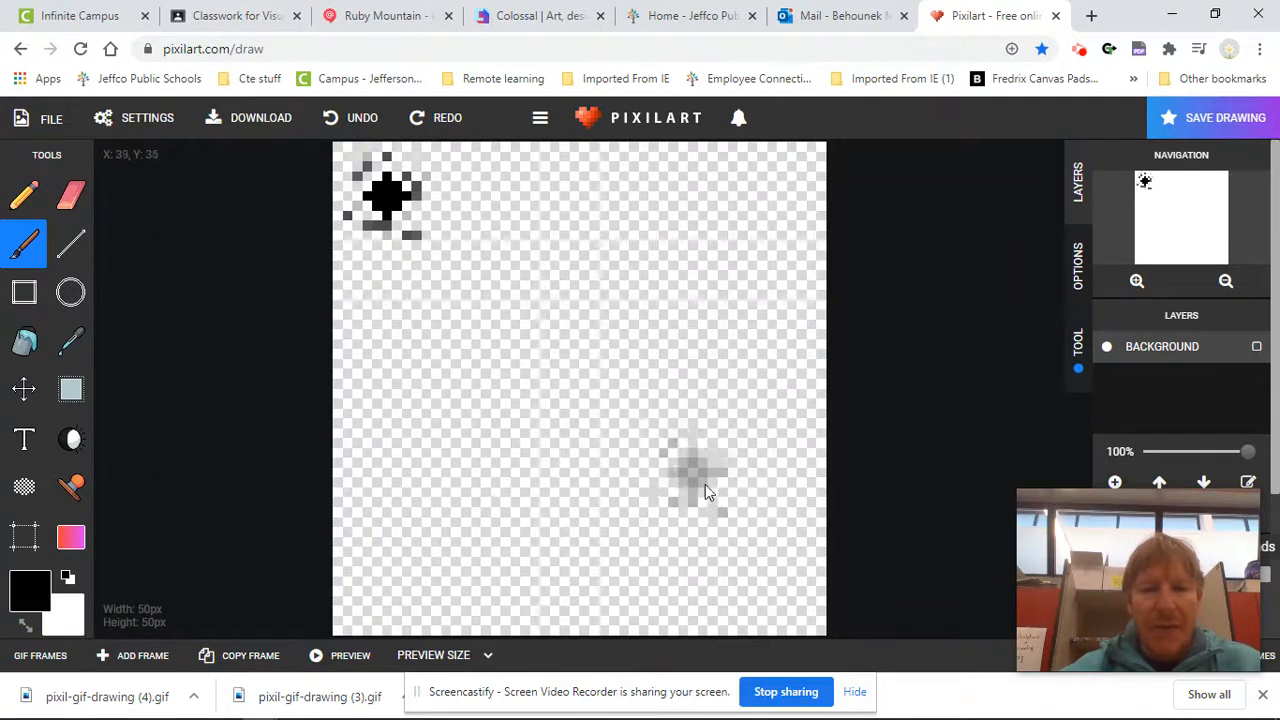
Add frames 2 to 4, painting one black splatter in each, a little farther right along the canvas's upper edge than in the previous frame.
click(127, 656)
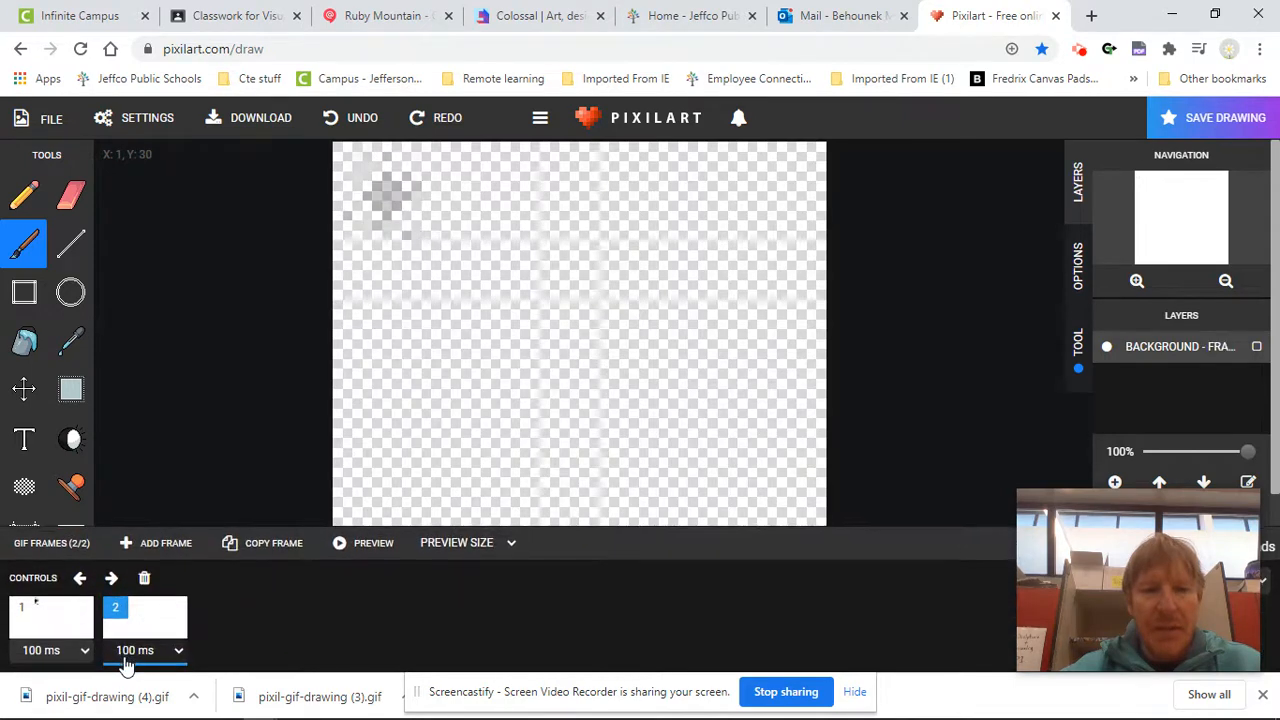
click(466, 206)
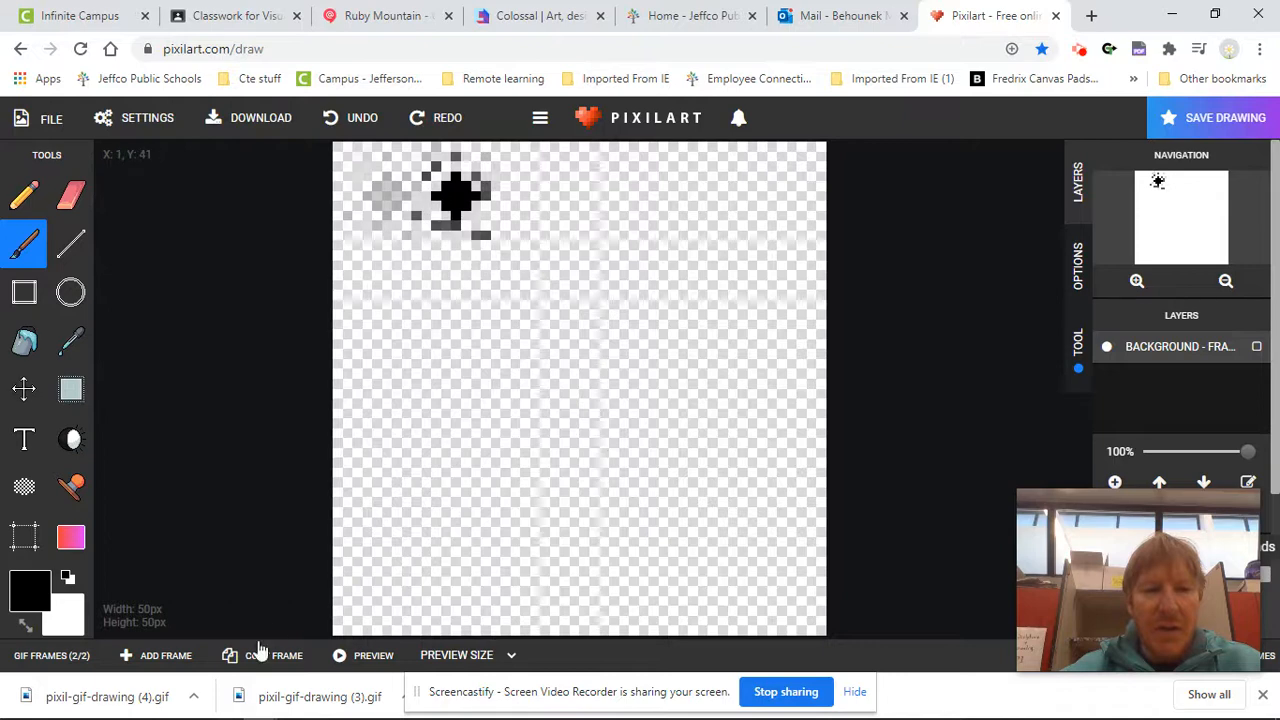
click(166, 656)
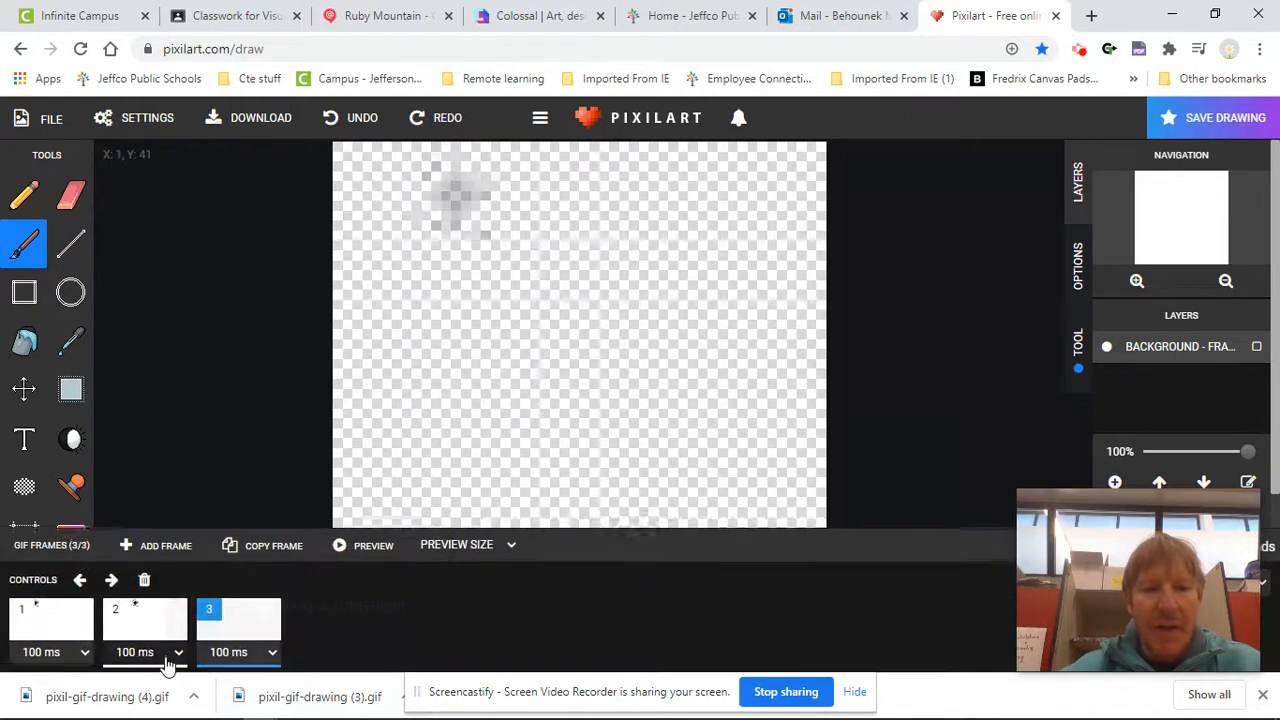
click(530, 207)
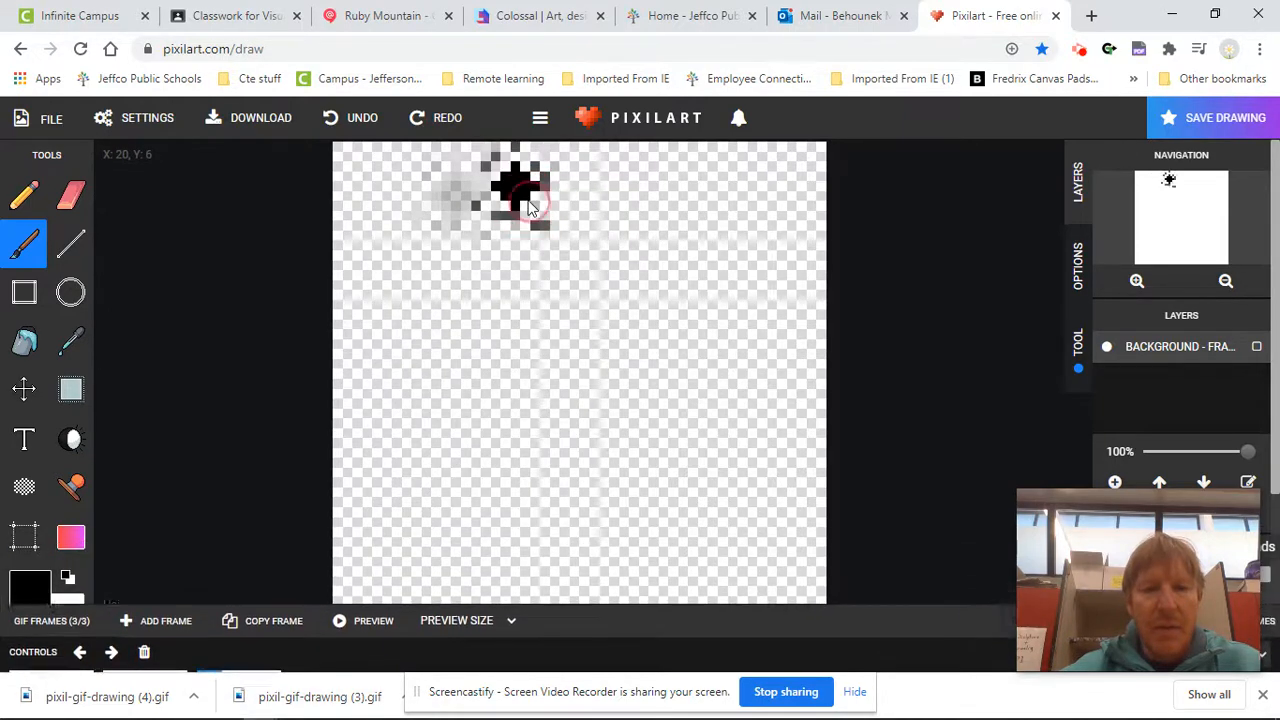
click(160, 652)
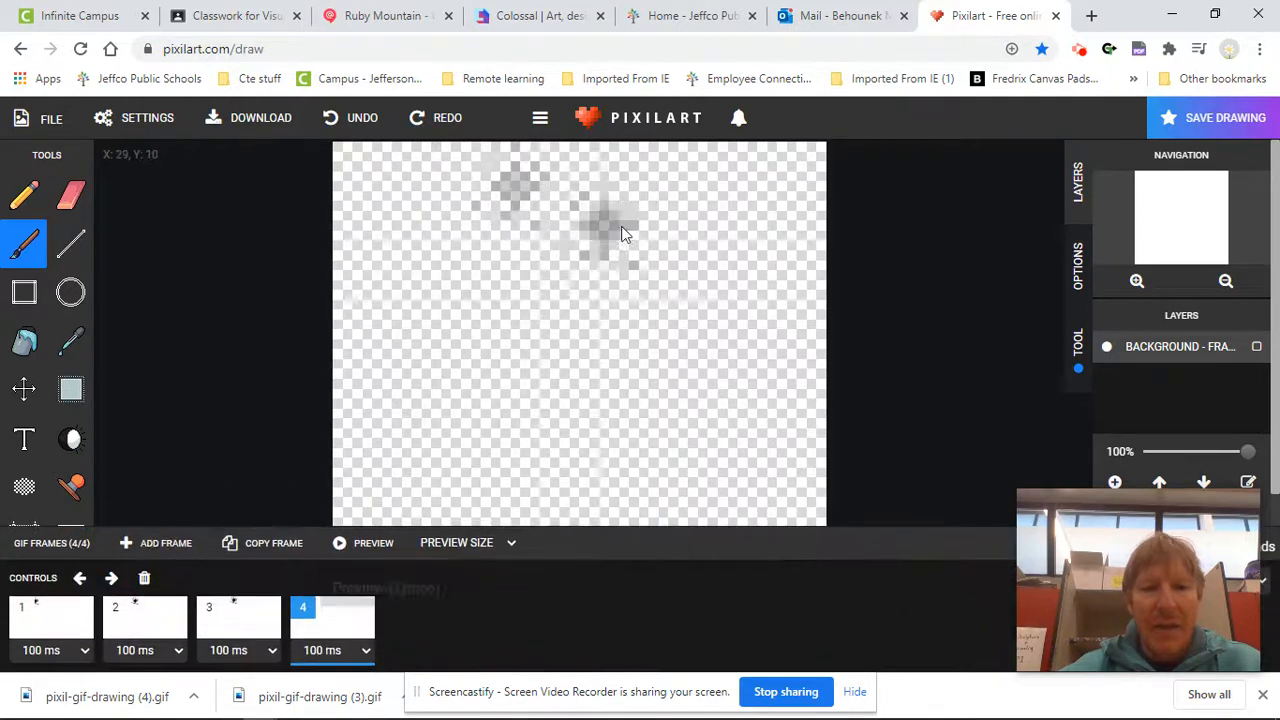
click(567, 186)
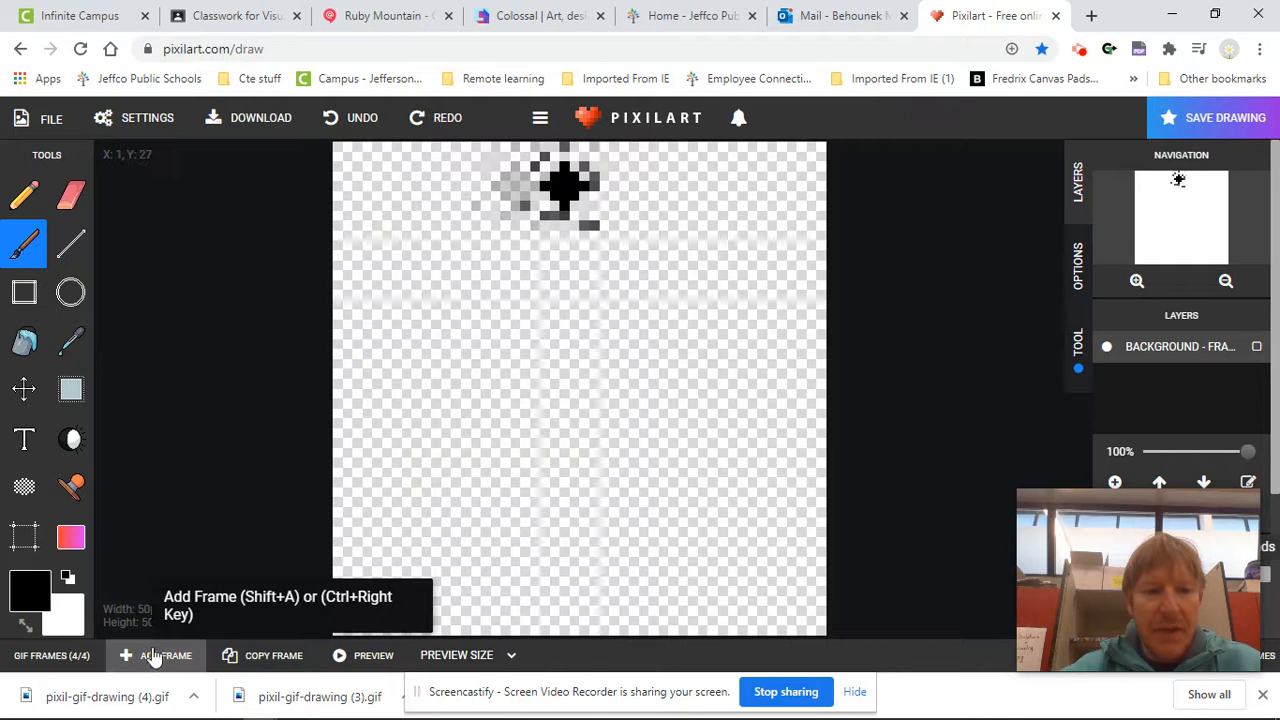
Add frames 5 to 8, continuing the splatter rightward along the upper edge until it reaches the upper-right corner at about X 45, Y 5.
click(153, 655)
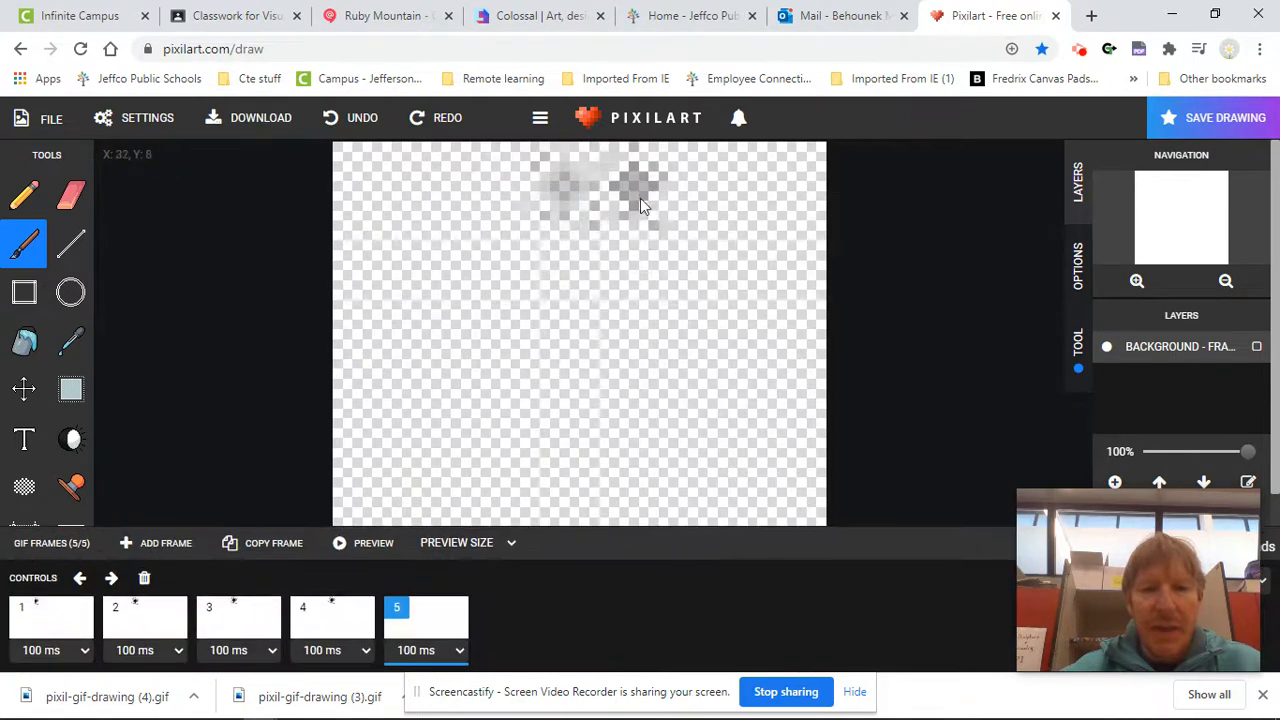
click(625, 187)
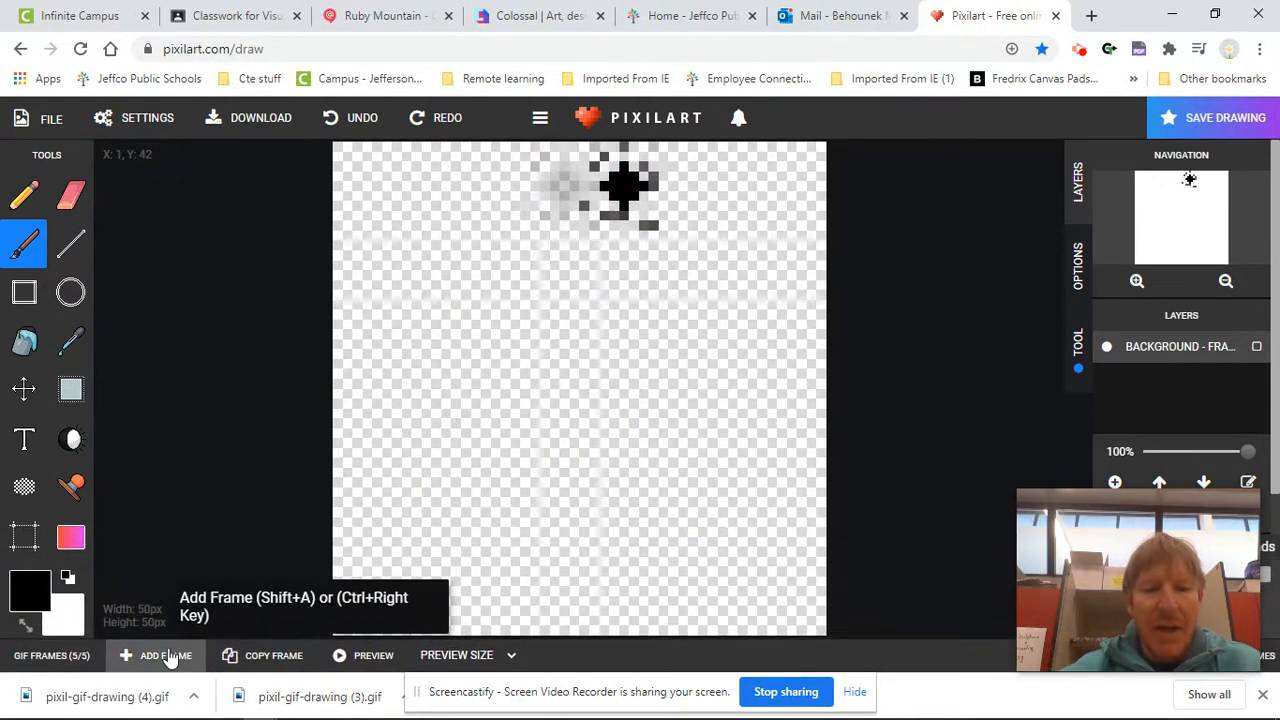
click(168, 655)
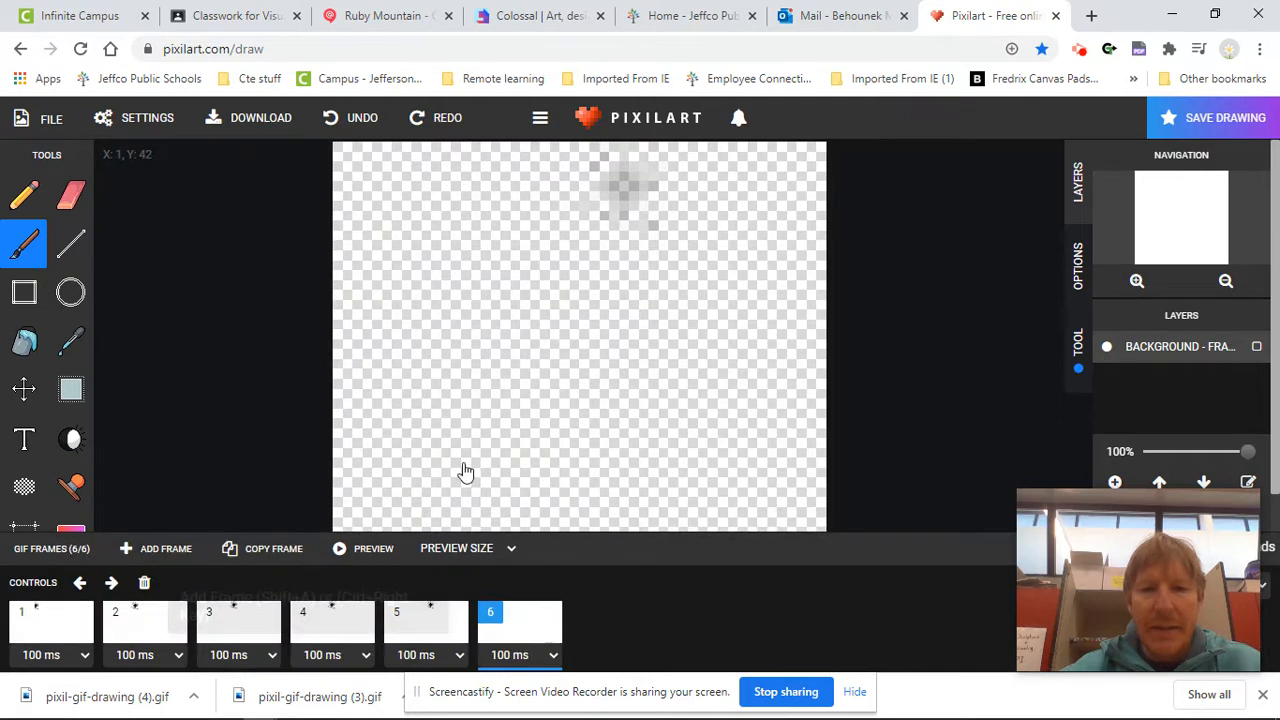
click(680, 192)
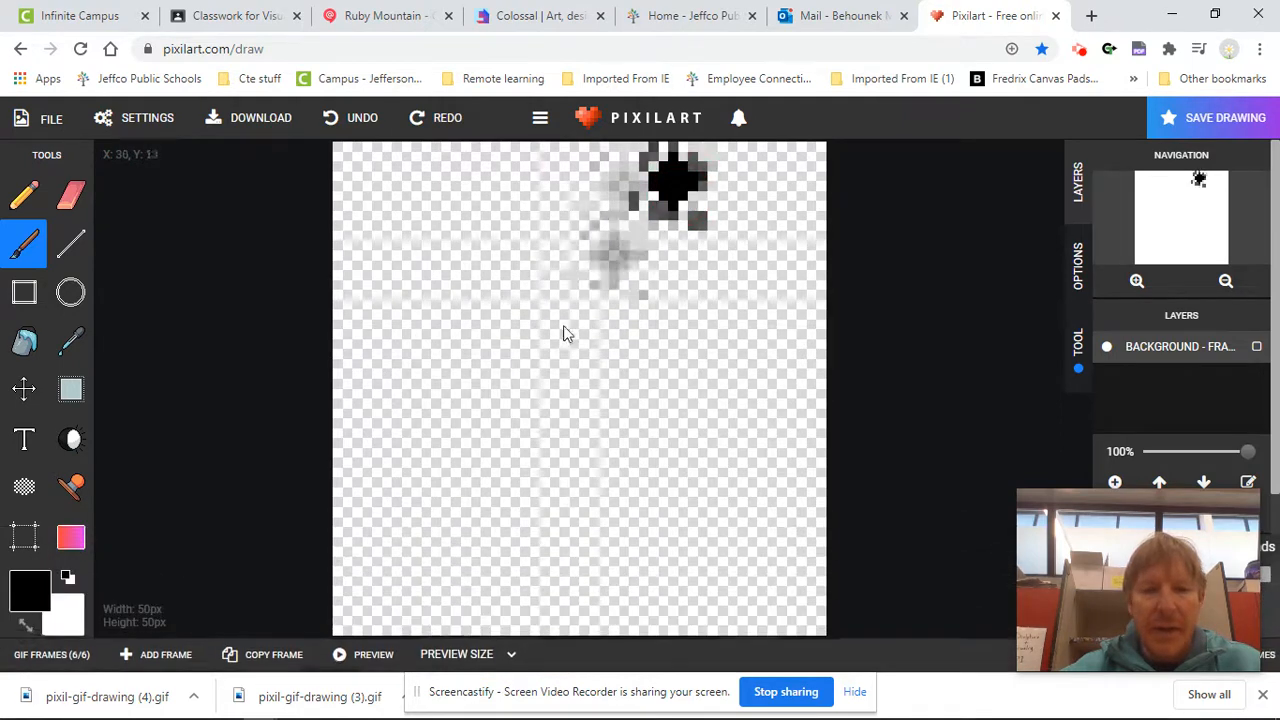
click(165, 655)
click(733, 187)
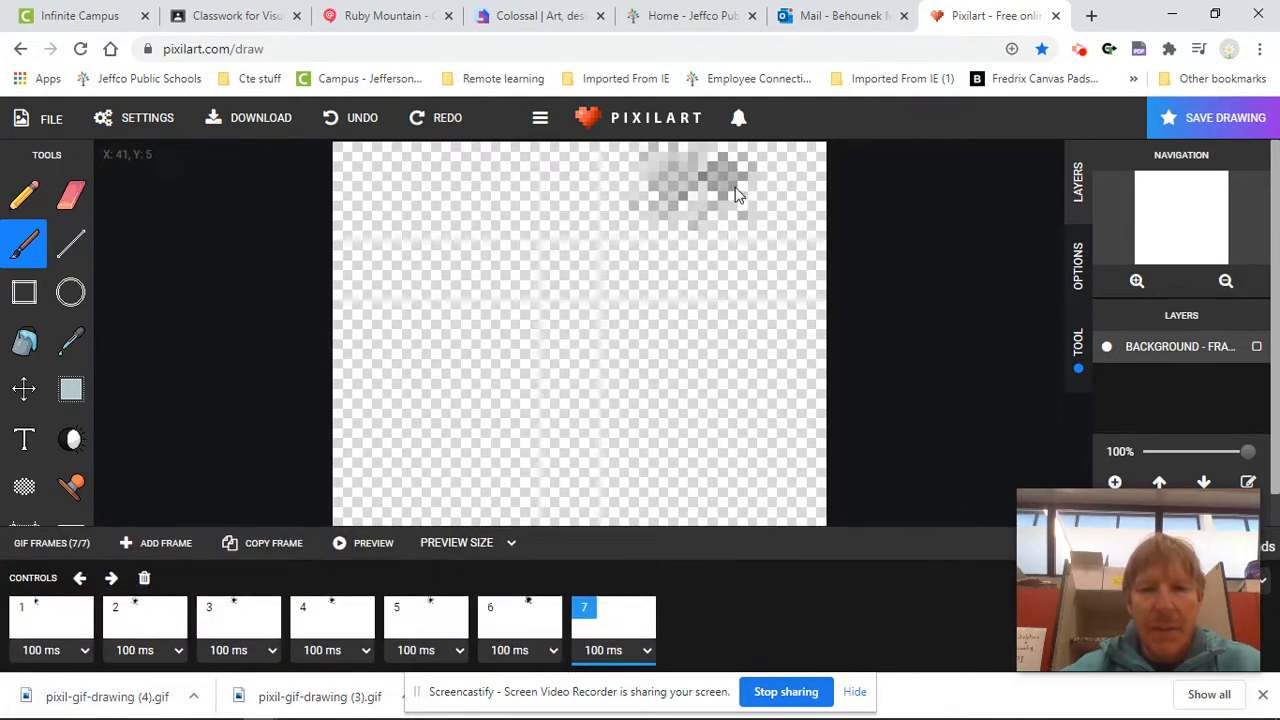
click(160, 654)
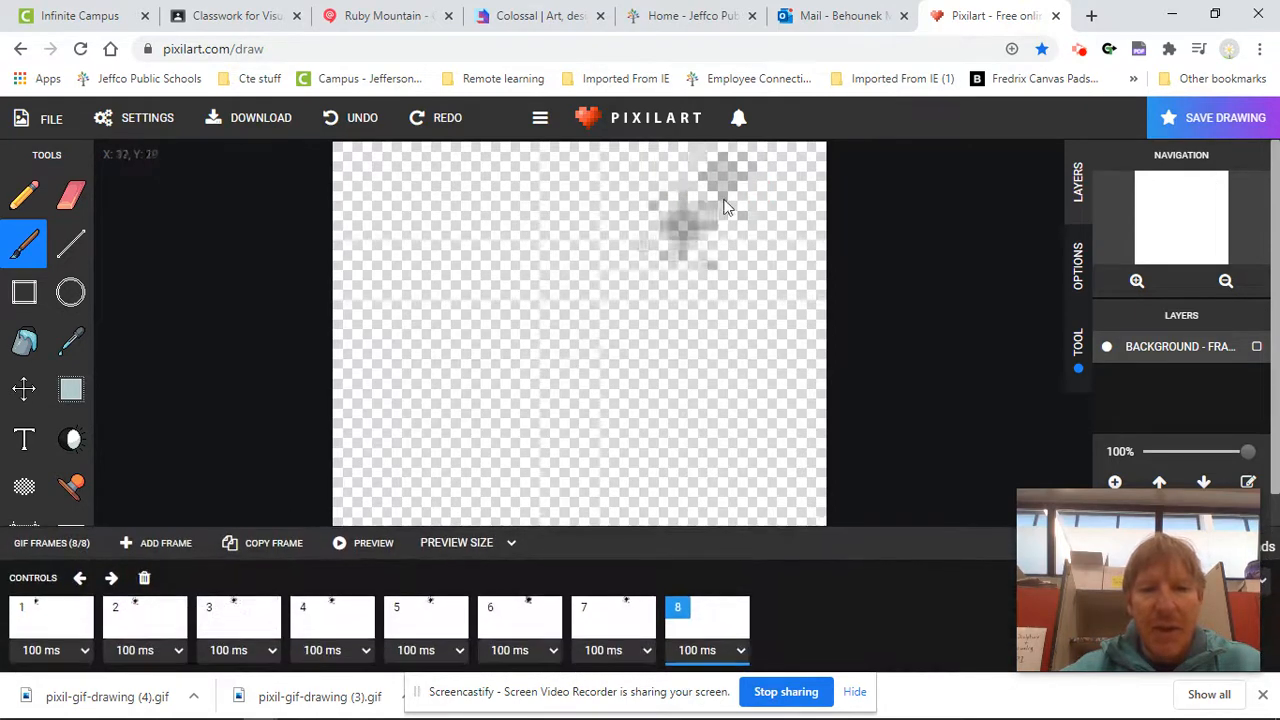
click(760, 178)
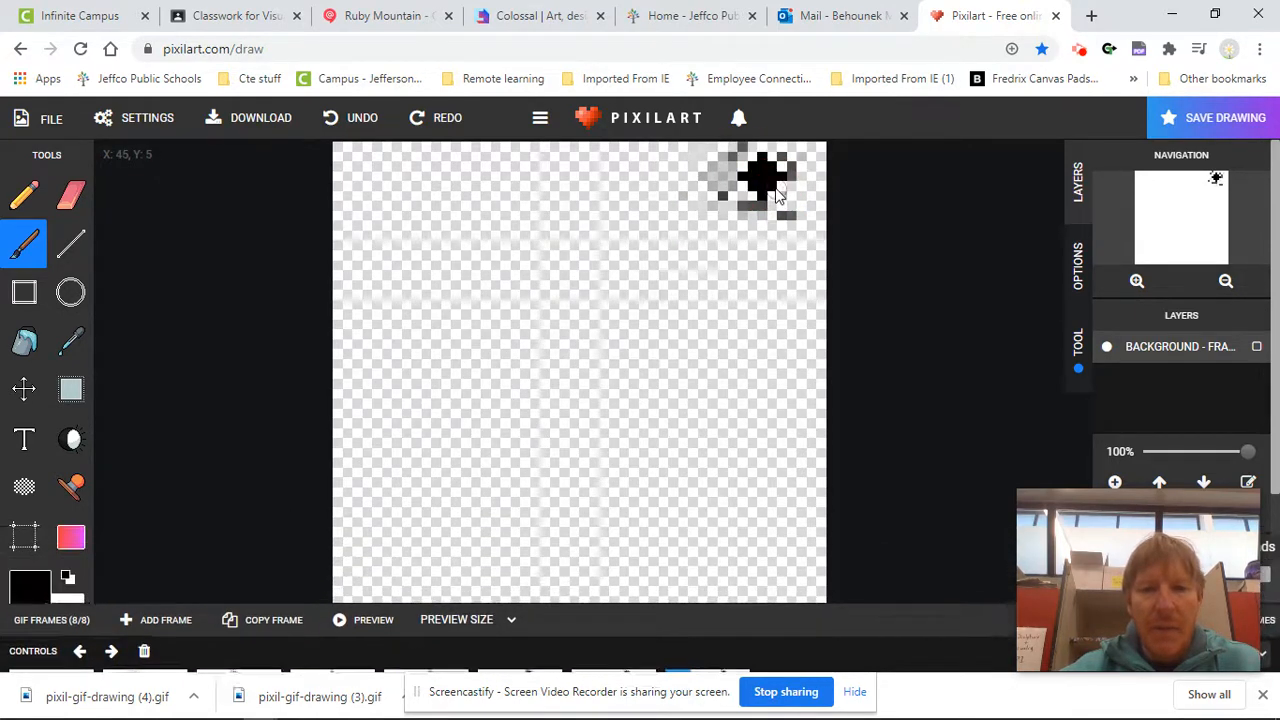
click(468, 657)
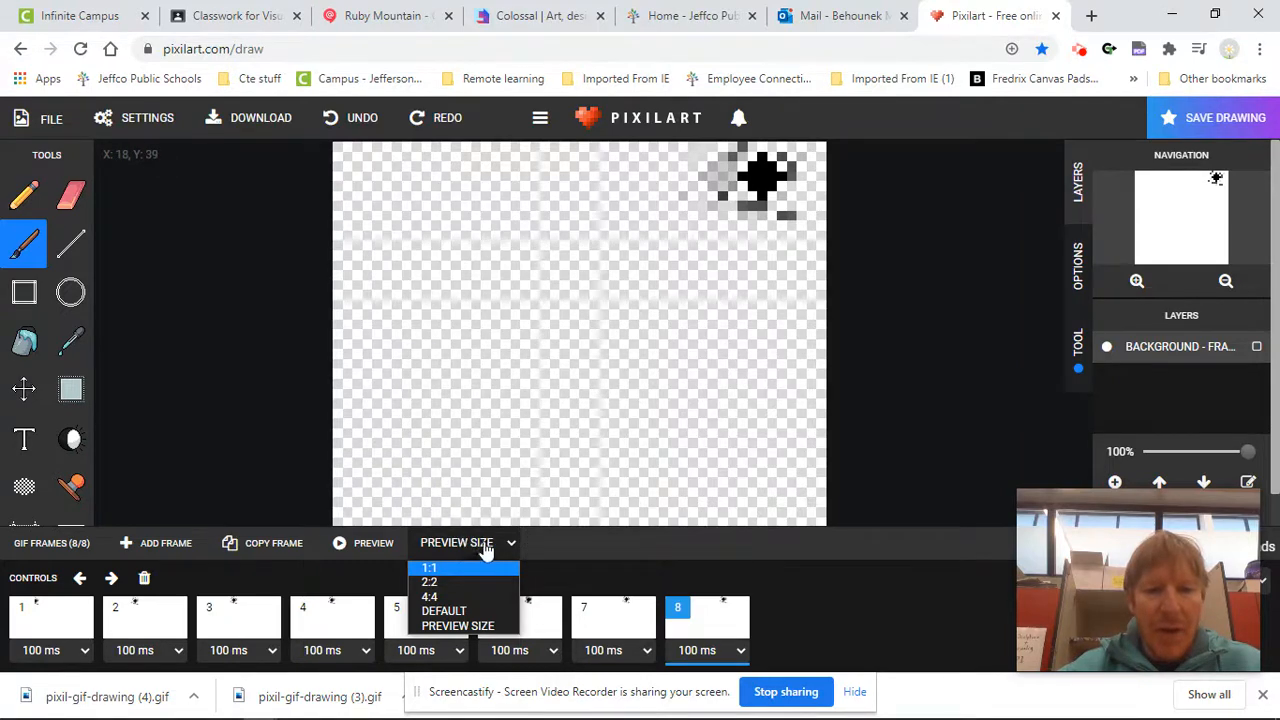
click(640, 546)
Add frames 9 to 12, painting the splatter stepping back leftward from the upper-right corner to about X 25, Y 5.
click(162, 652)
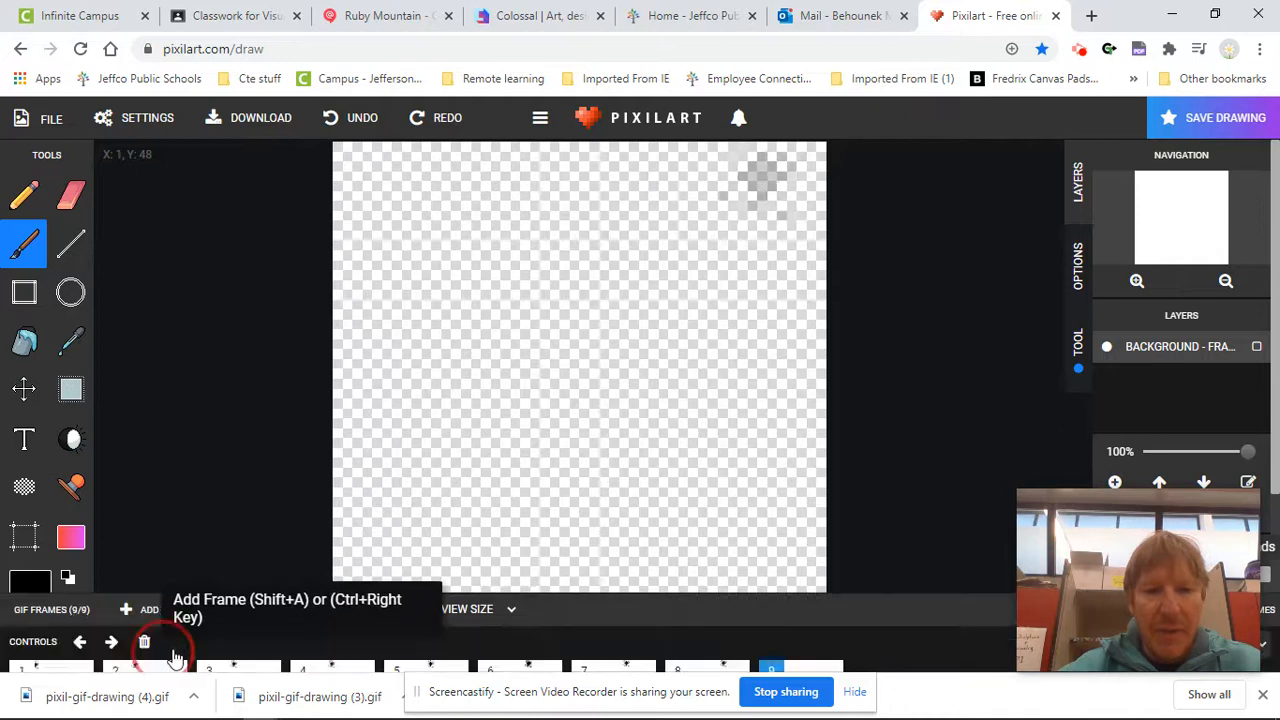
click(728, 182)
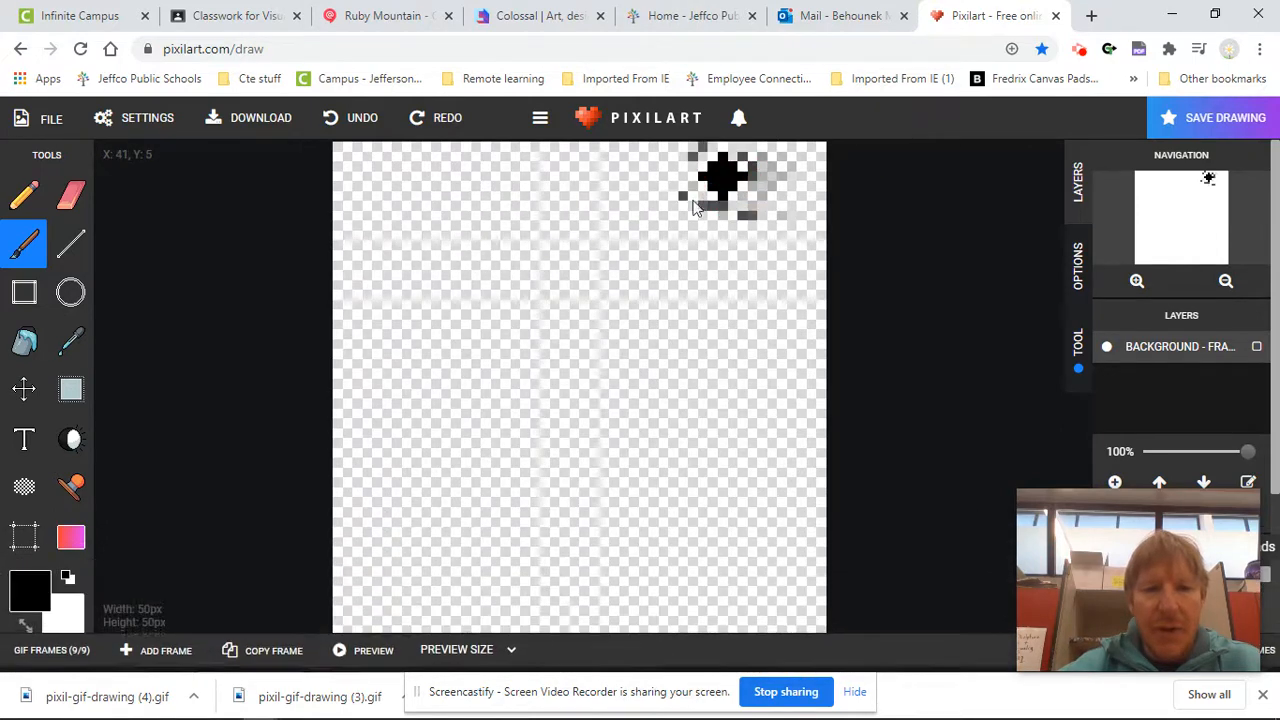
click(152, 656)
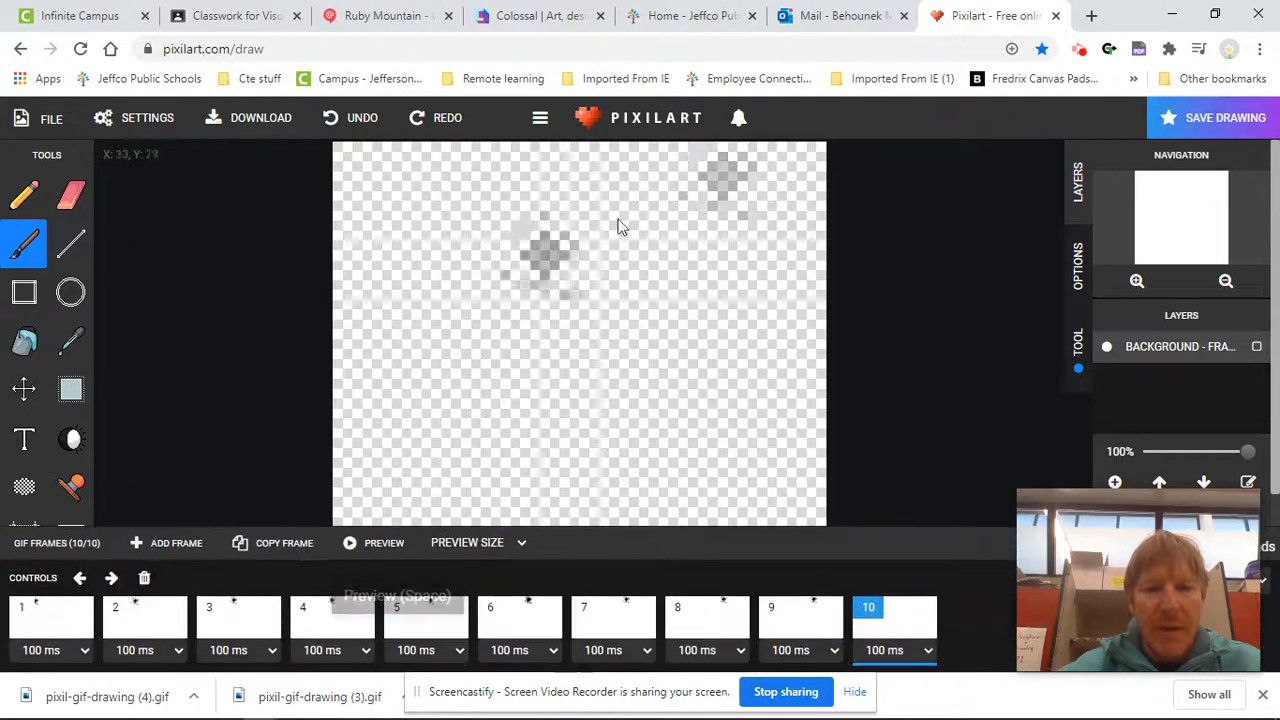
click(672, 177)
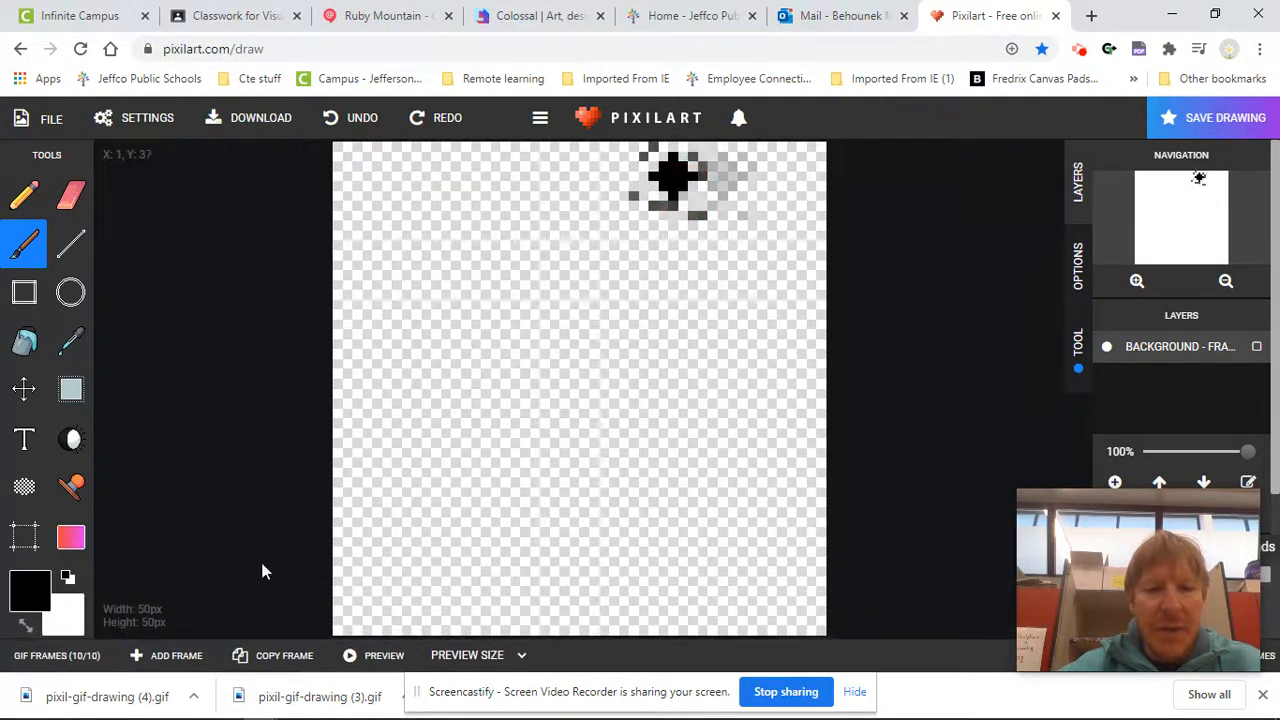
click(160, 655)
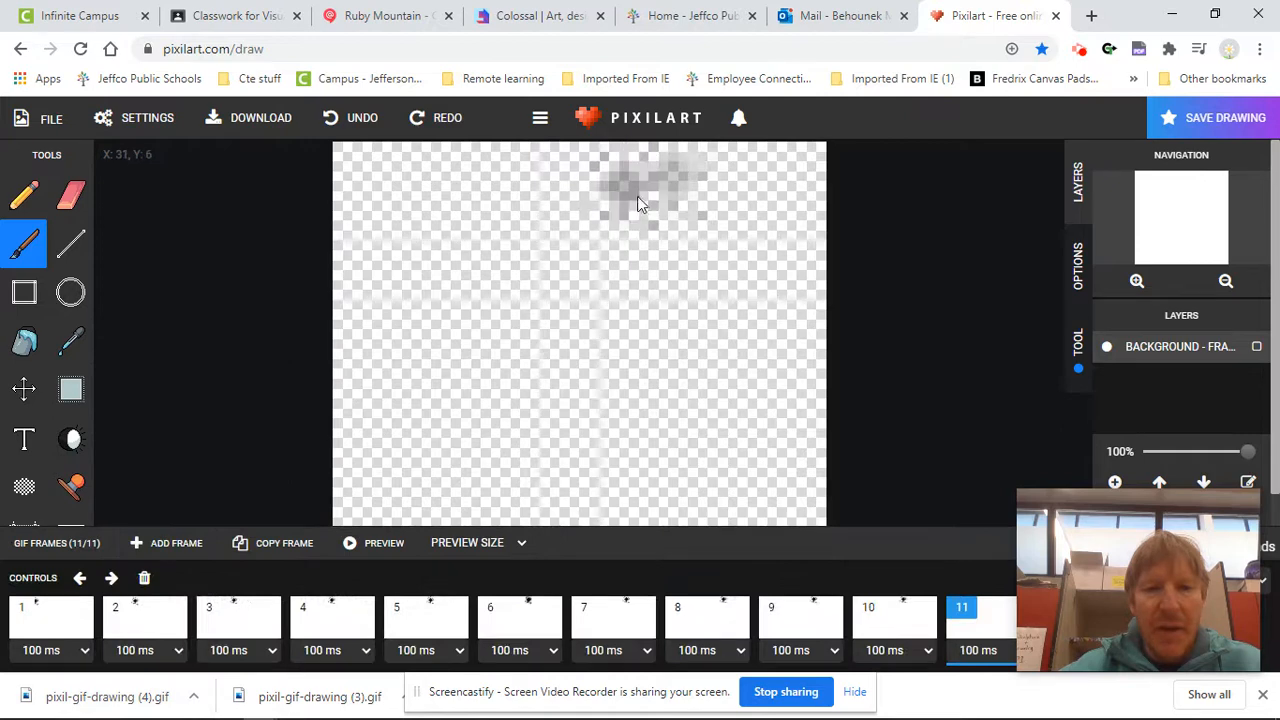
click(624, 176)
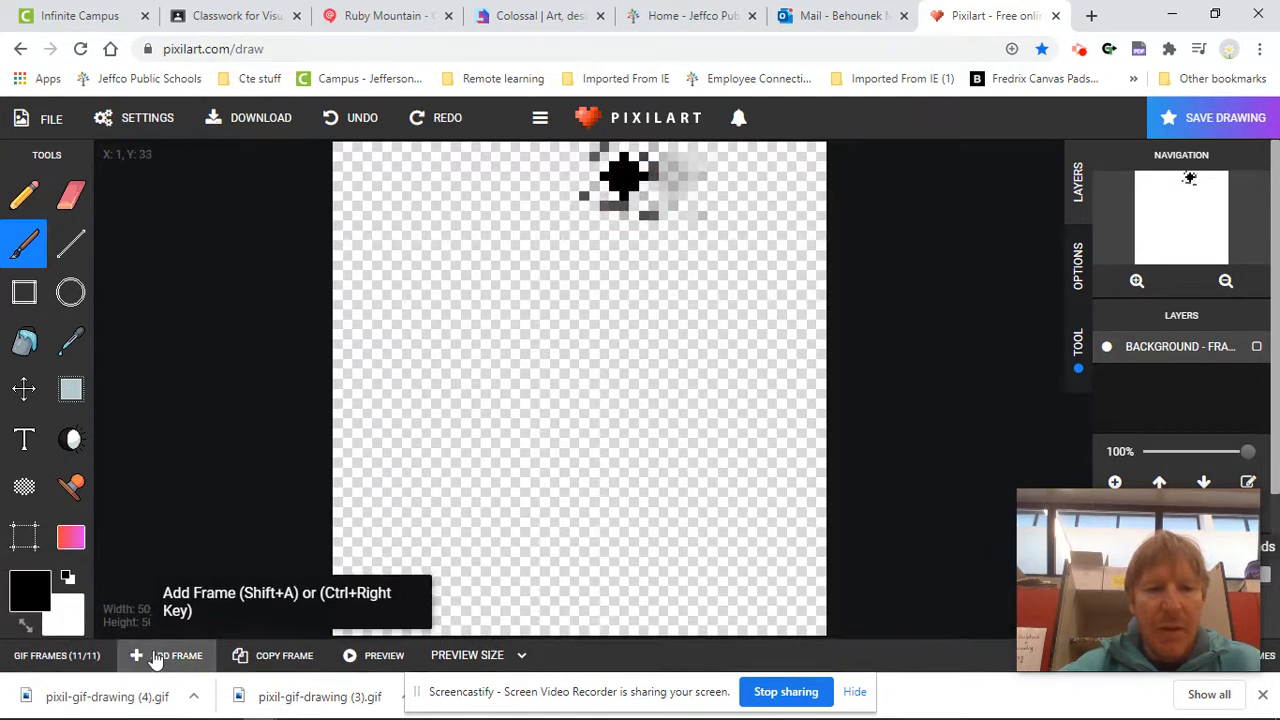
click(153, 652)
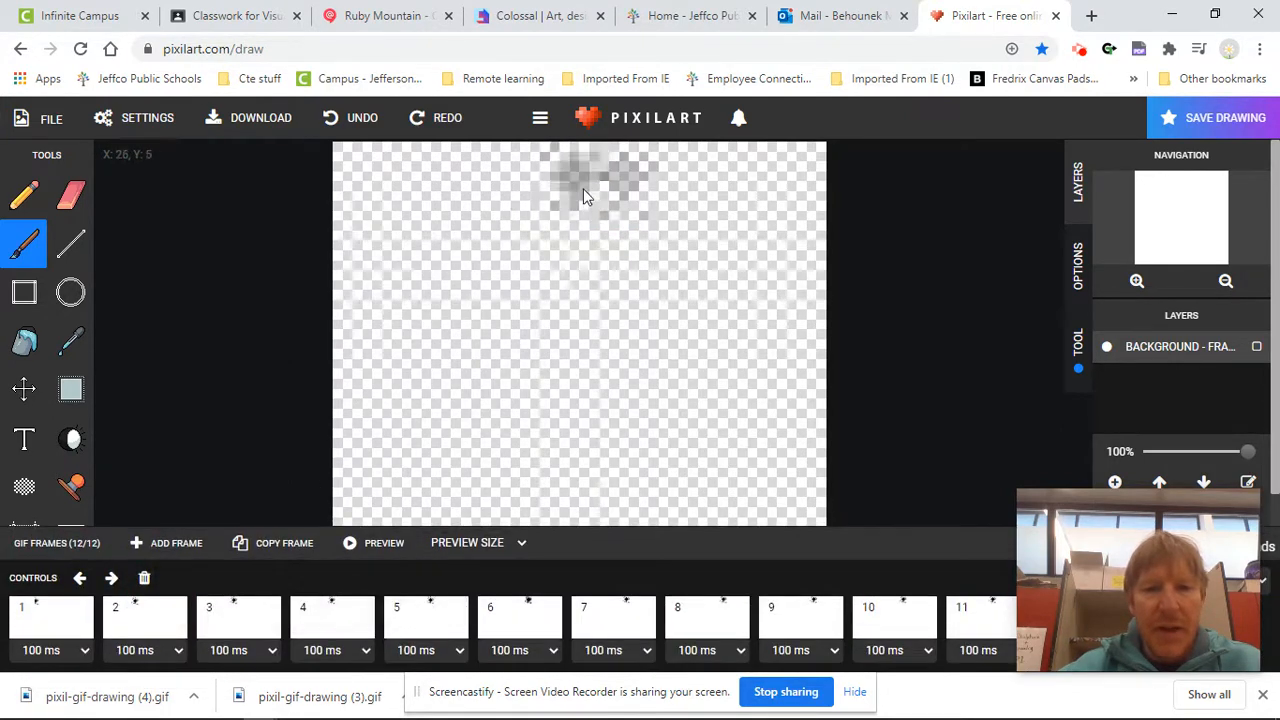
click(583, 188)
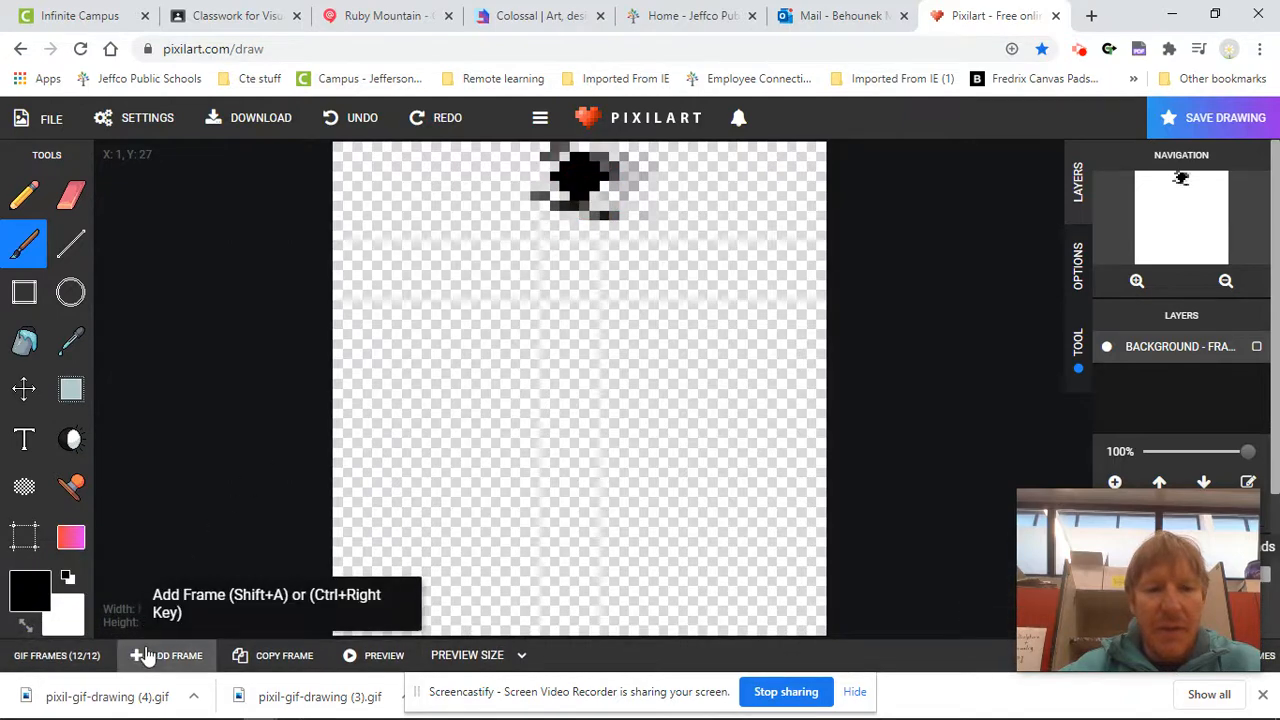
Add frames 13 to 16, continuing the splatter leftward along the upper edge until it is back in the upper-left corner.
click(145, 655)
click(527, 200)
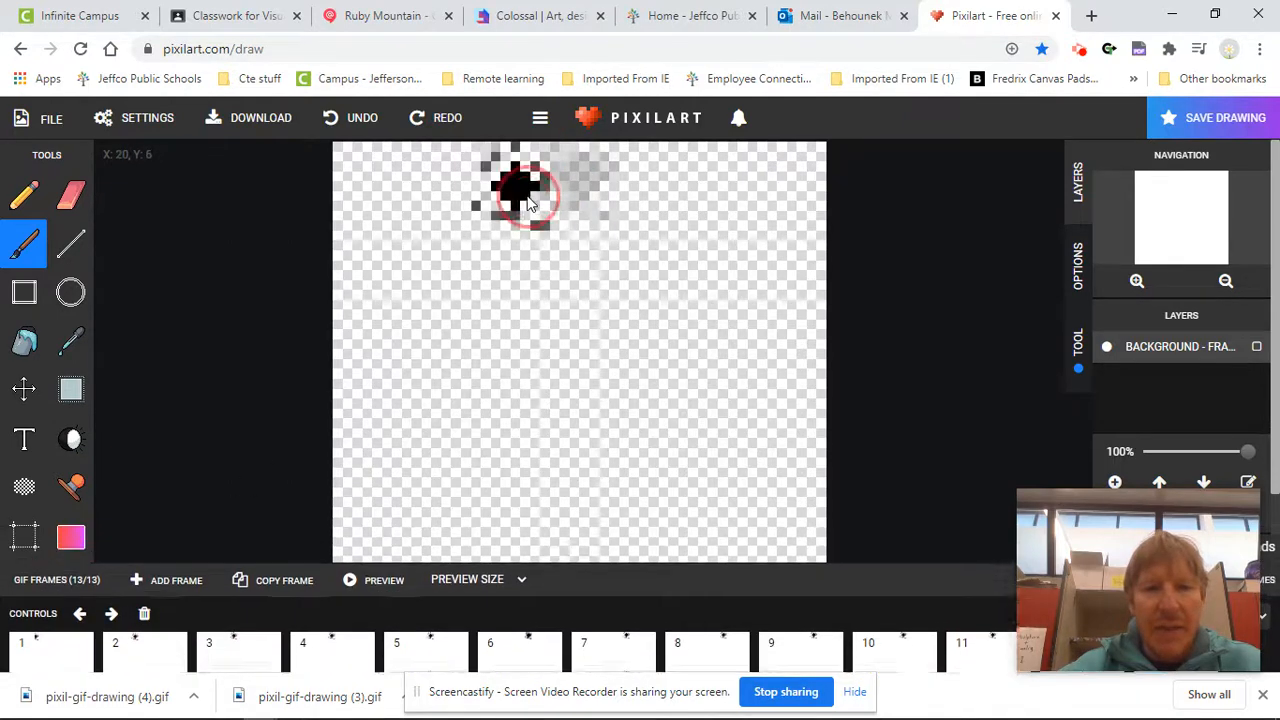
click(150, 652)
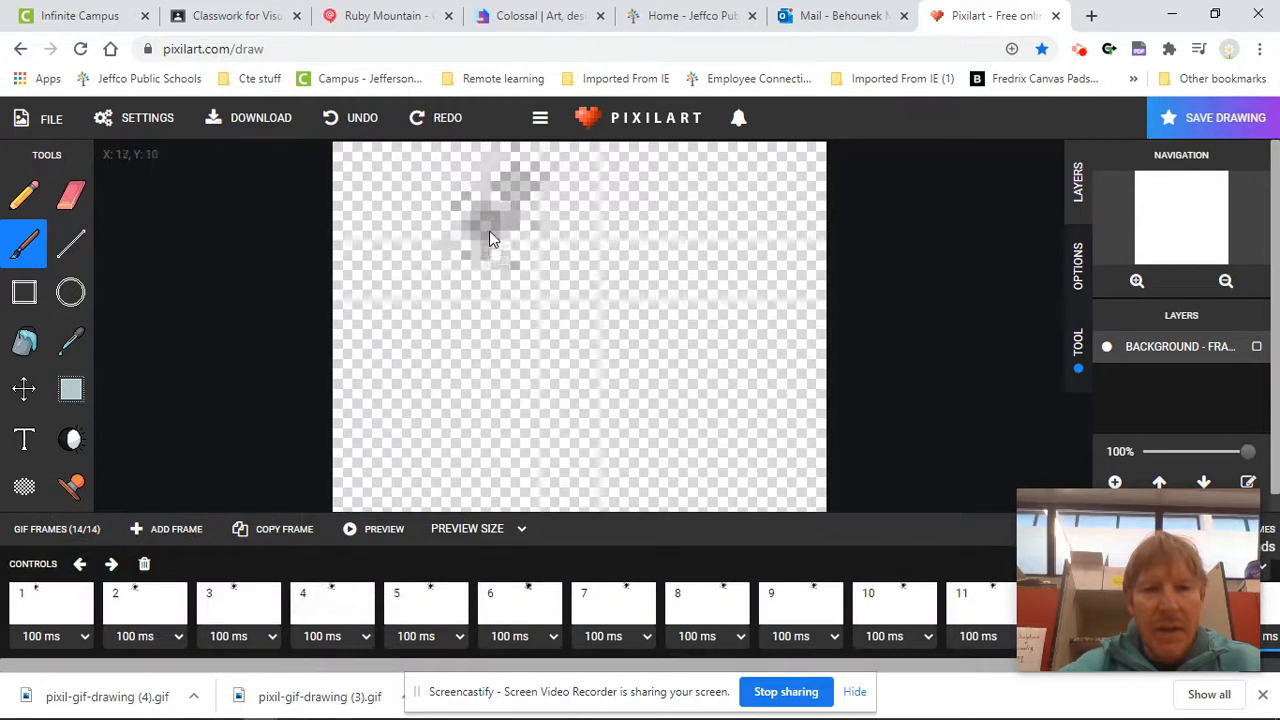
click(476, 205)
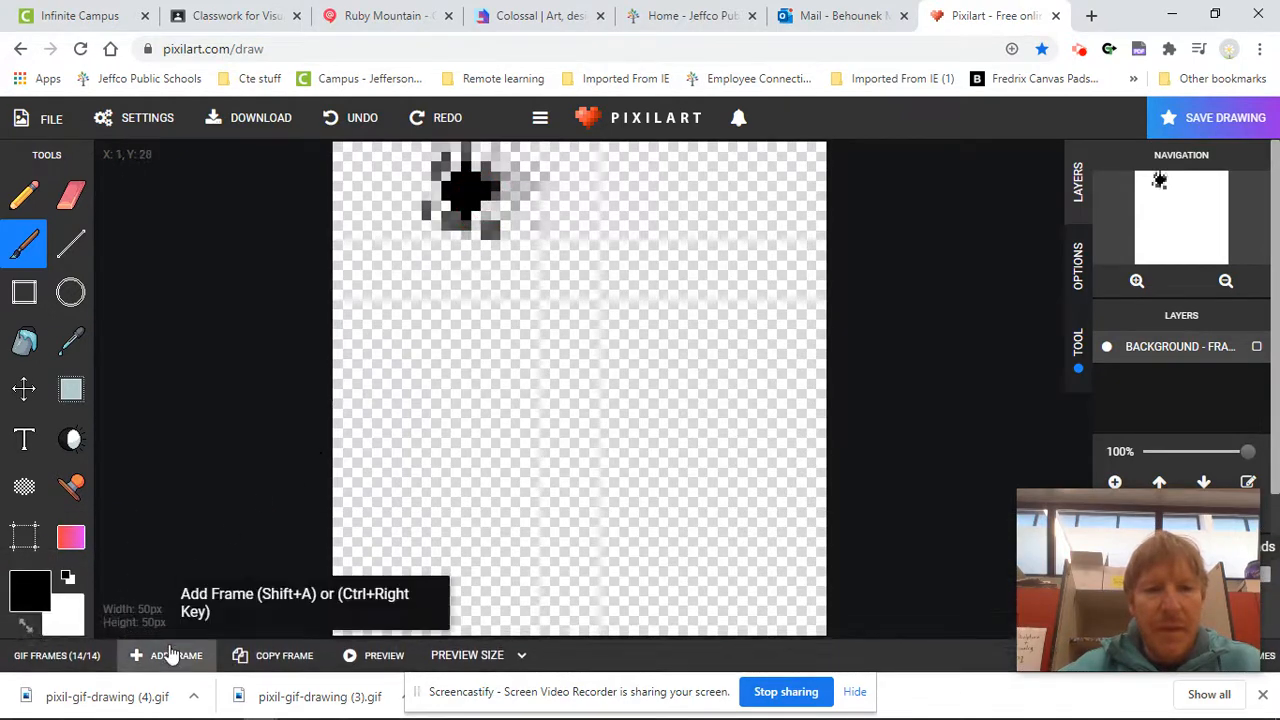
click(160, 652)
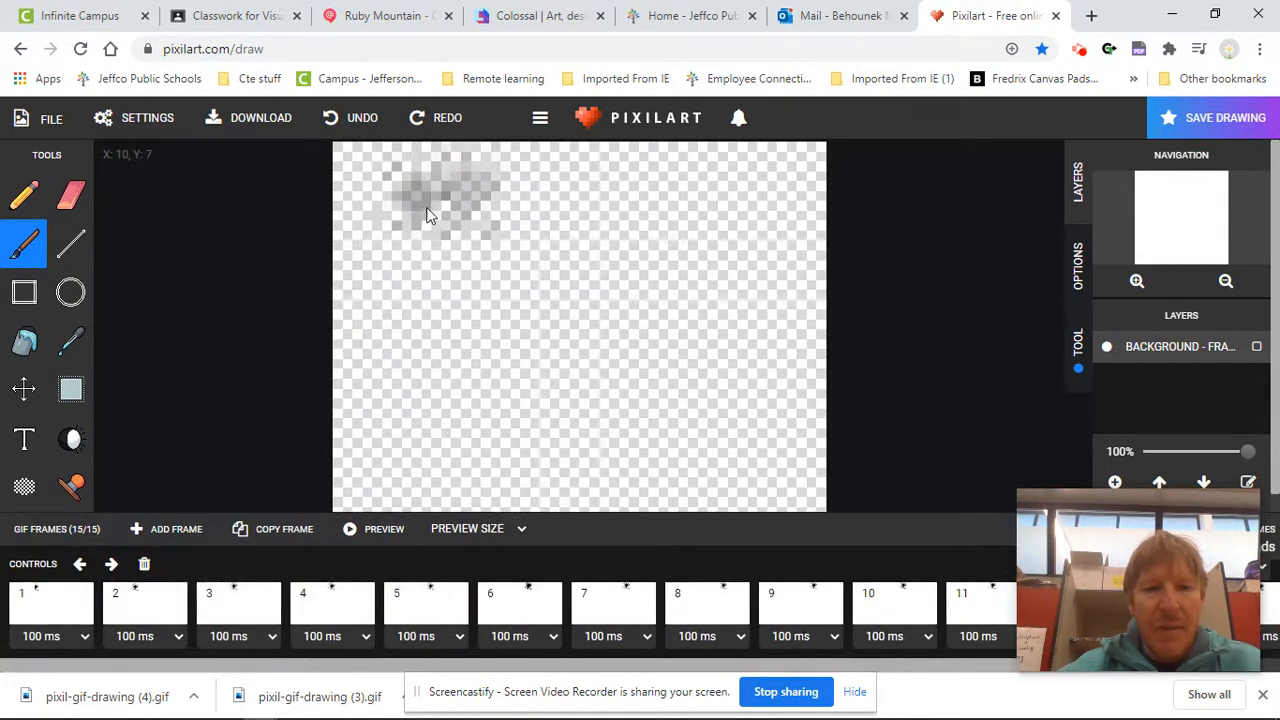
click(420, 205)
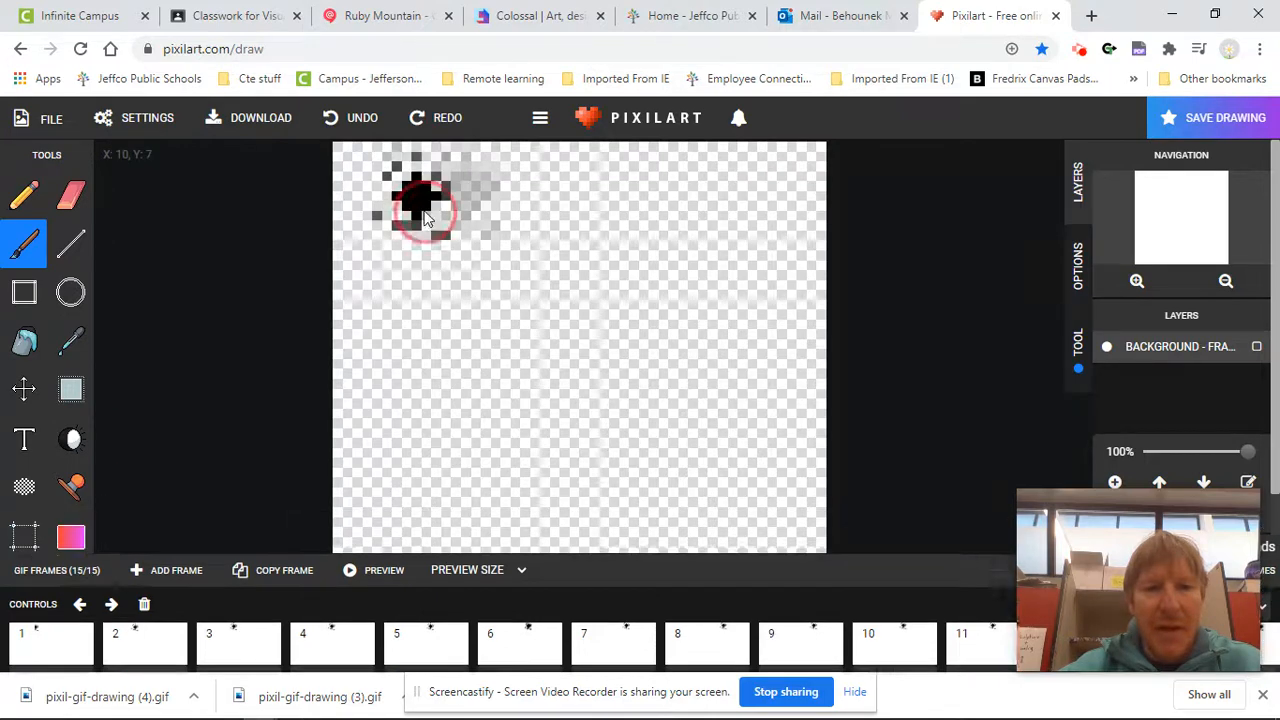
click(157, 655)
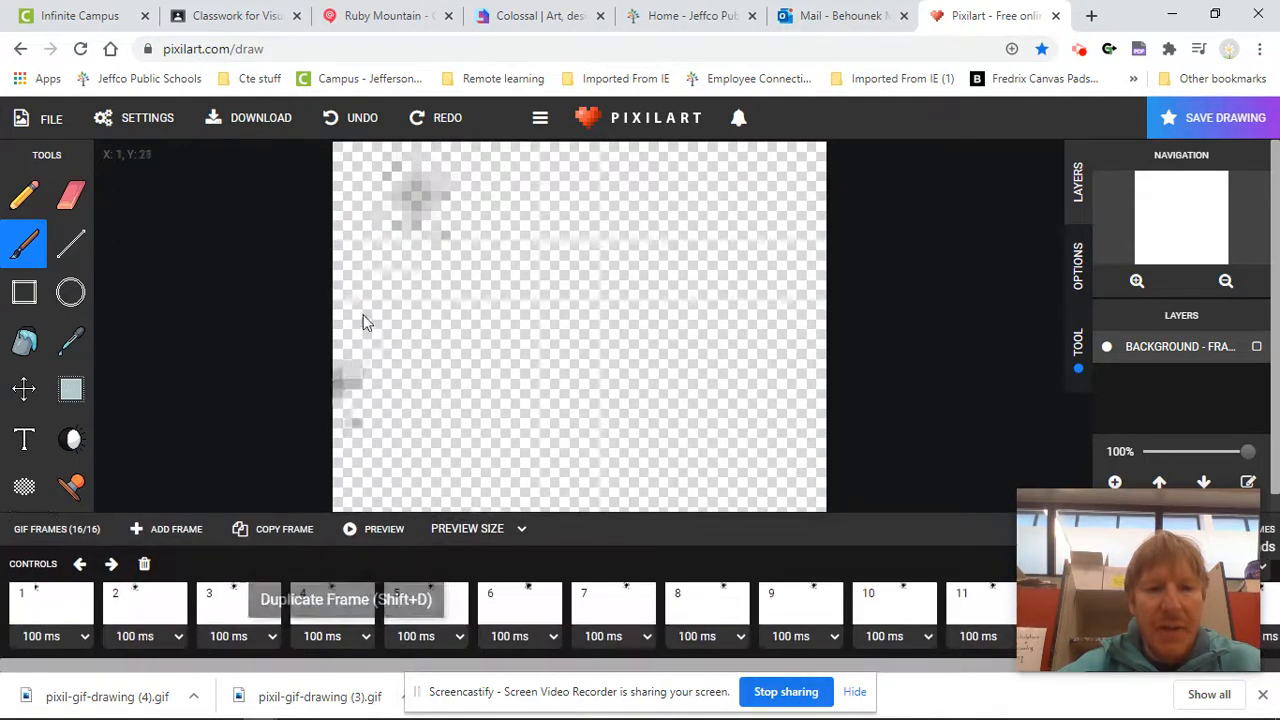
click(372, 206)
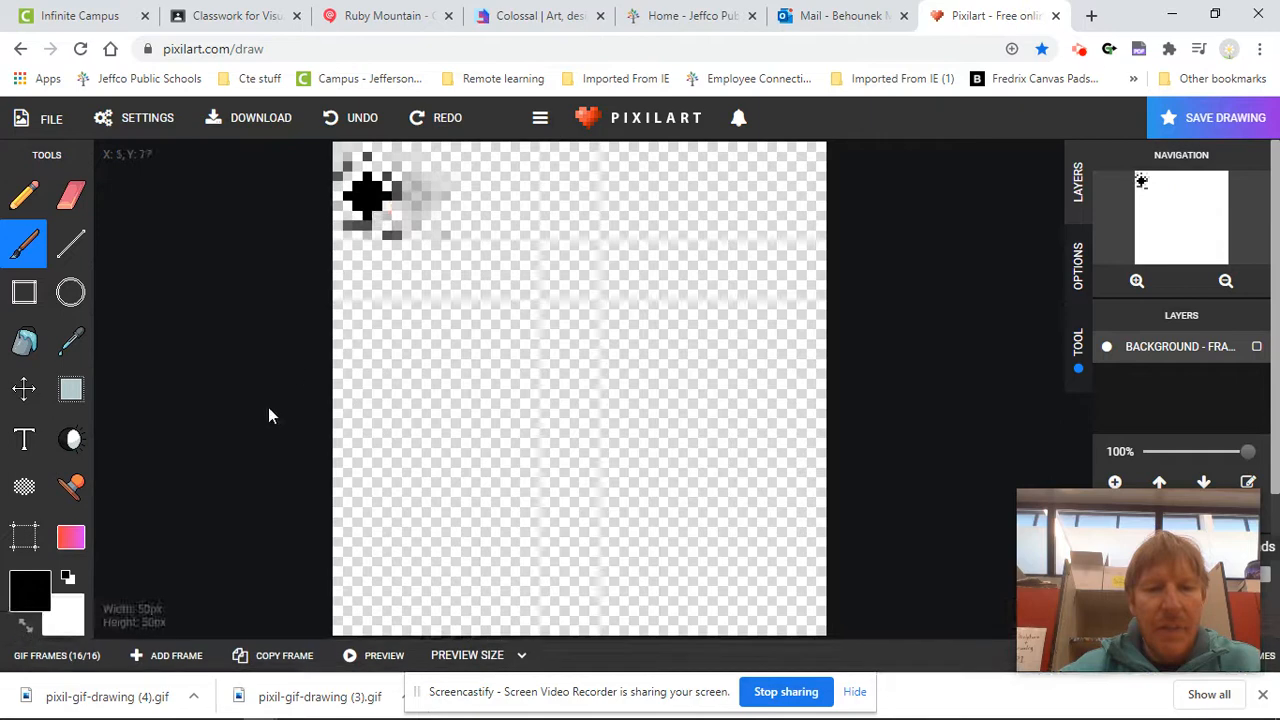
Add frames 17 to 19, painting one black splatter in each, stepping rightward along the upper edge to about X 17, Y 5.
click(155, 660)
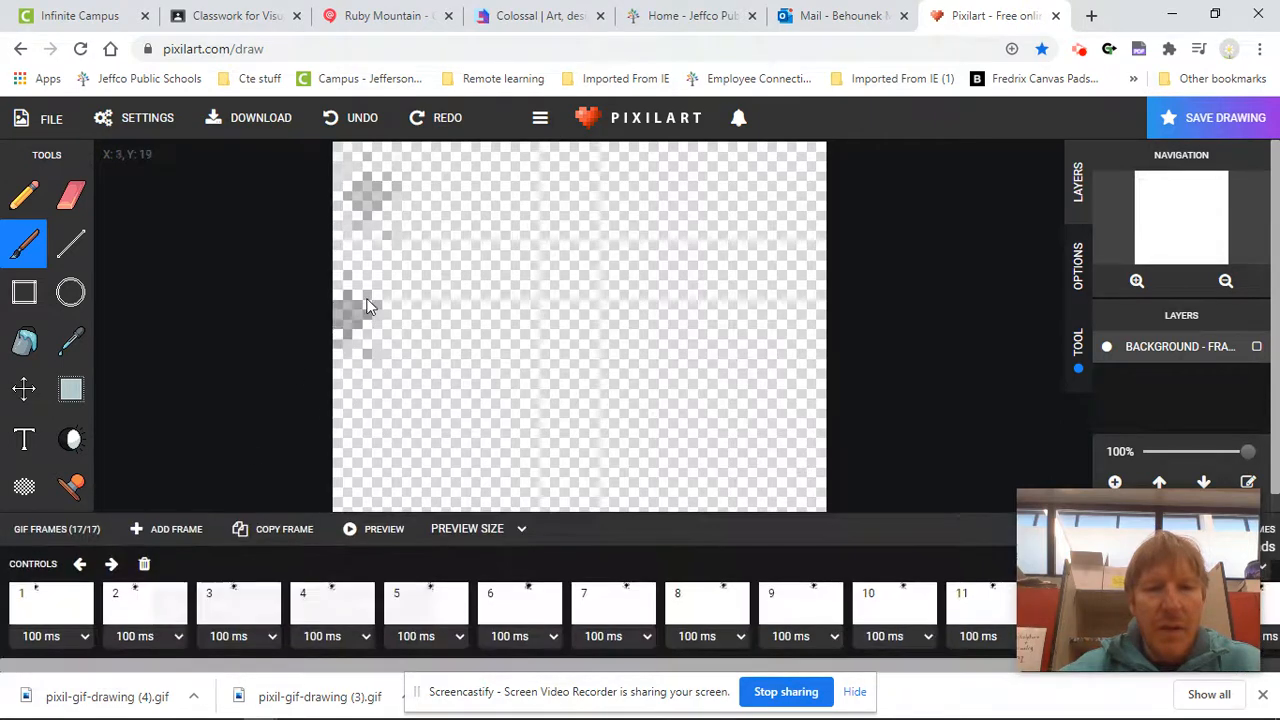
click(420, 210)
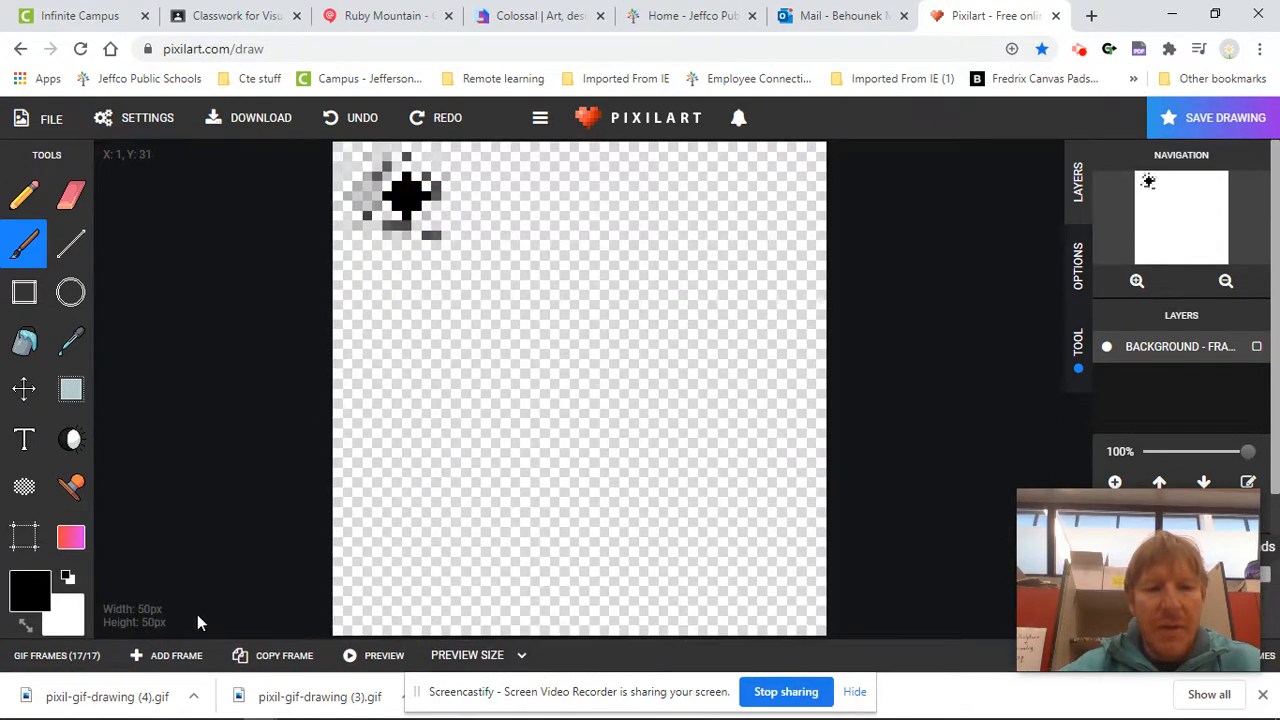
click(160, 655)
click(463, 203)
click(175, 655)
click(505, 198)
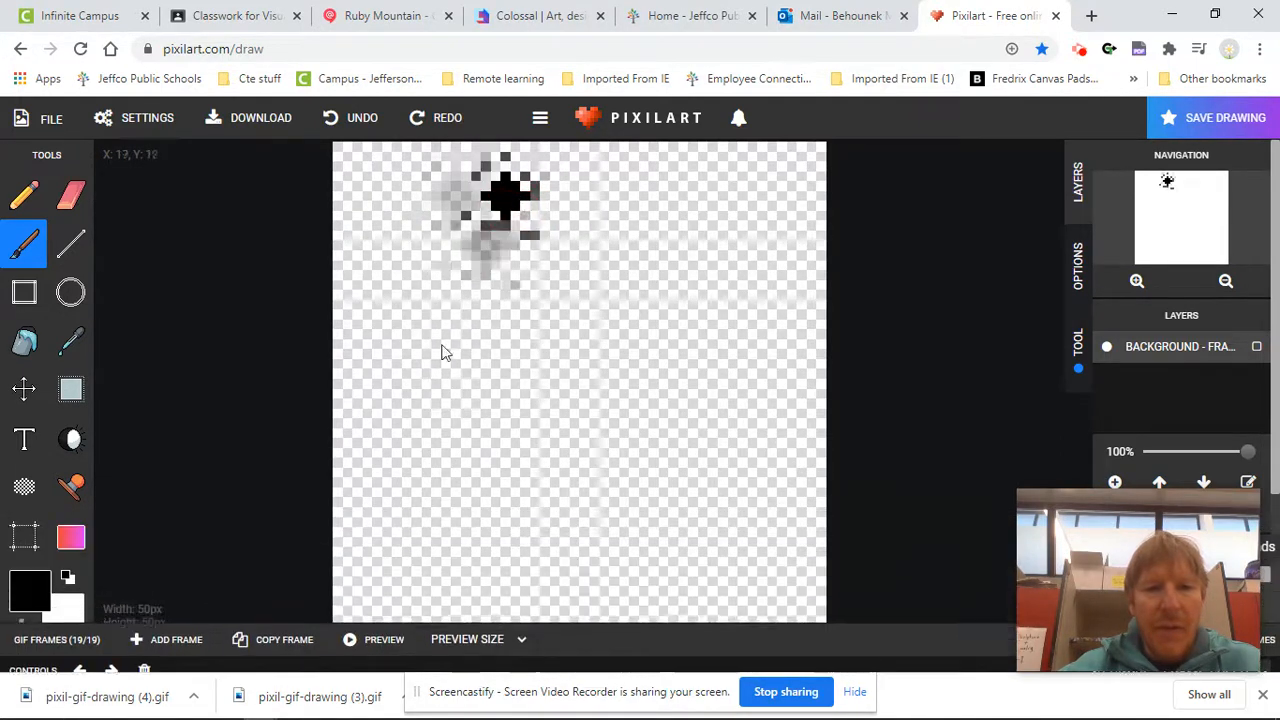
Add frames 20 to 22, continuing the splatter rightward along the upper edge to about X 29, Y 5.
click(172, 654)
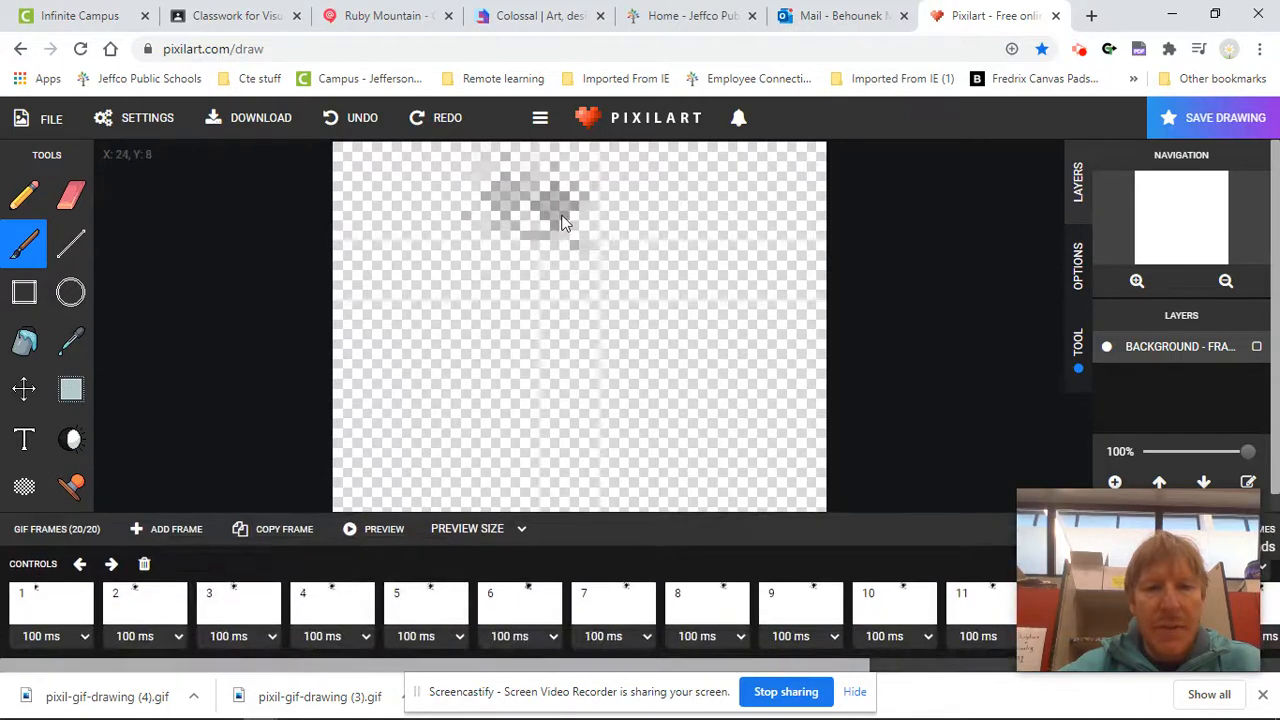
click(543, 197)
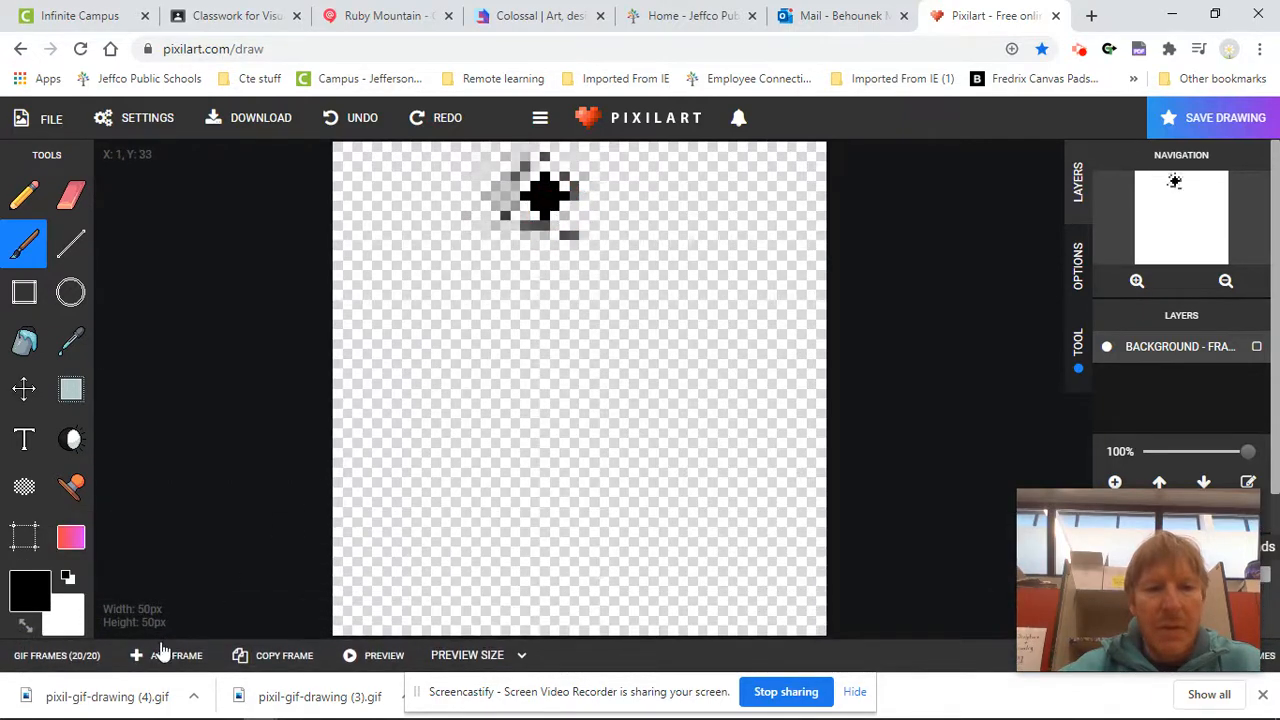
click(165, 654)
click(586, 197)
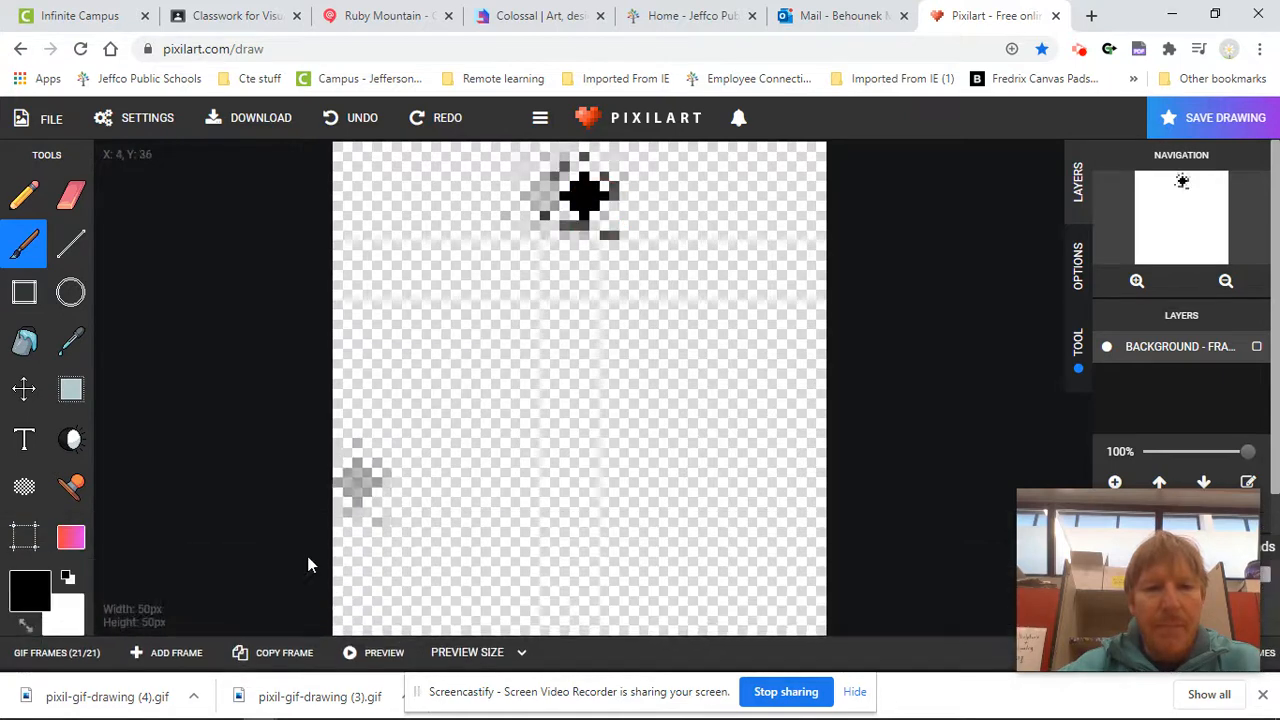
click(182, 662)
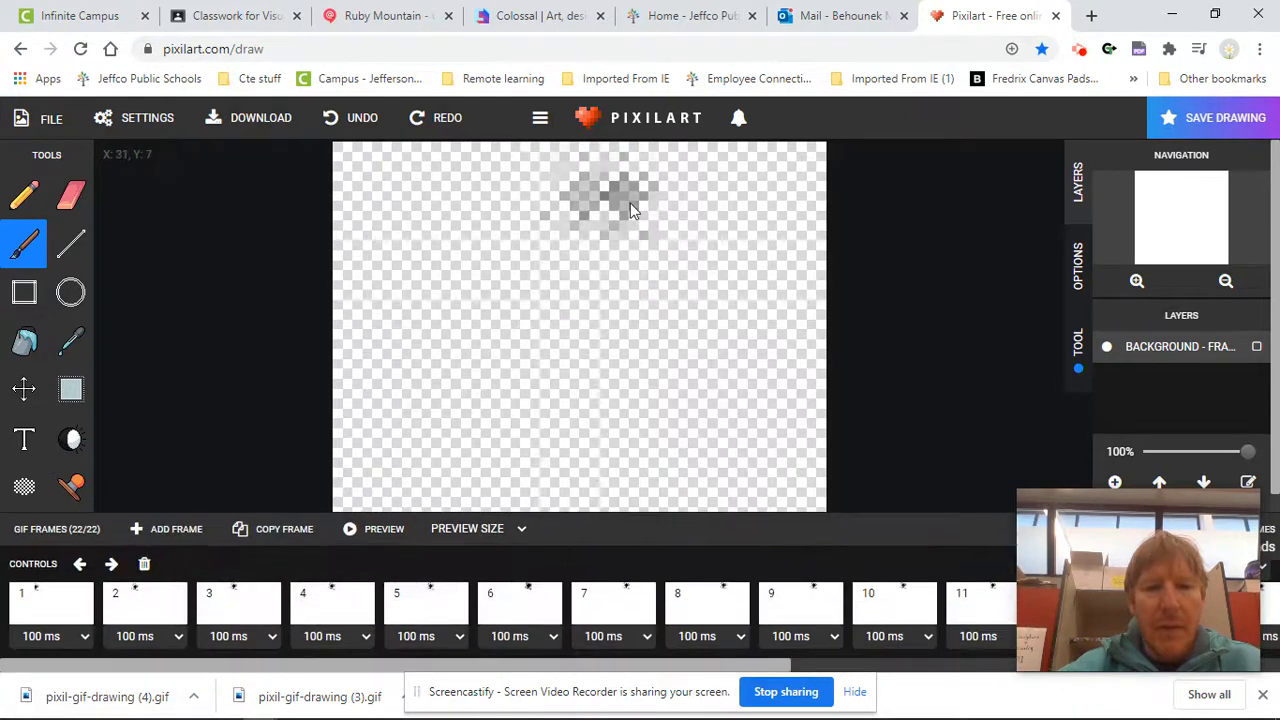
click(622, 197)
Add frames 23 to 25, continuing the splatter rightward near the upper-right corner to about X 41, Y 5.
click(174, 662)
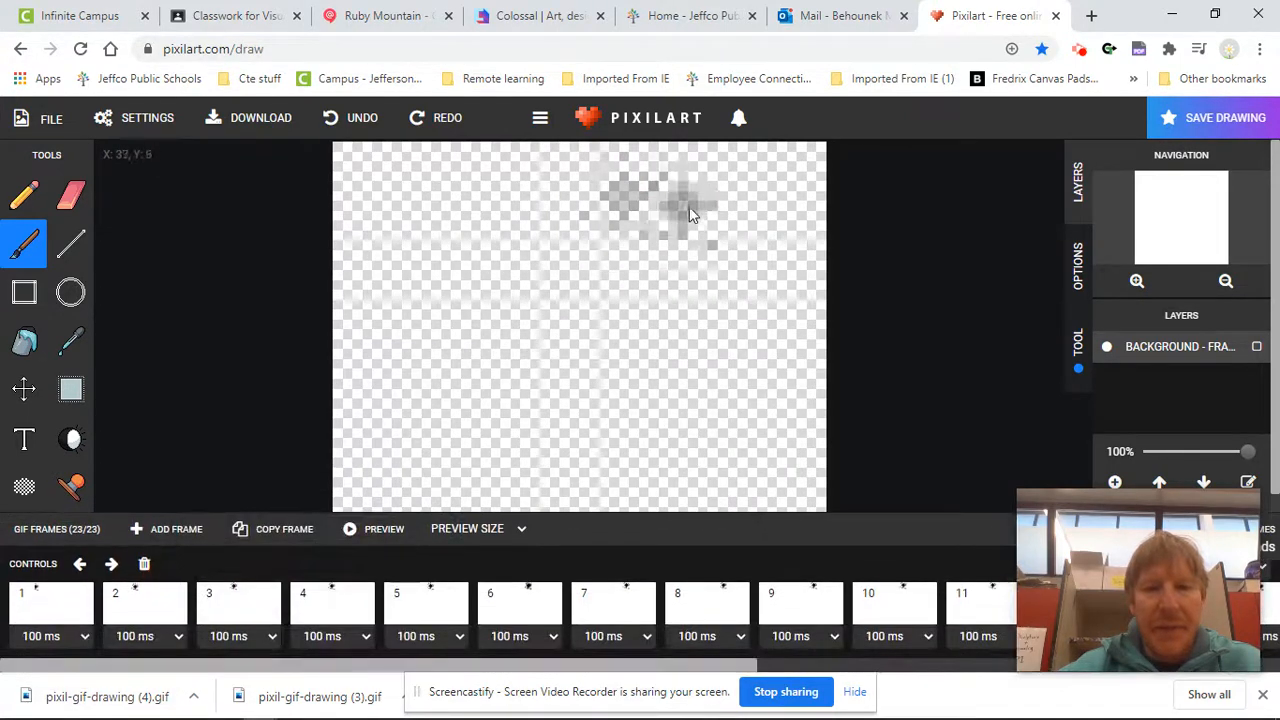
click(662, 196)
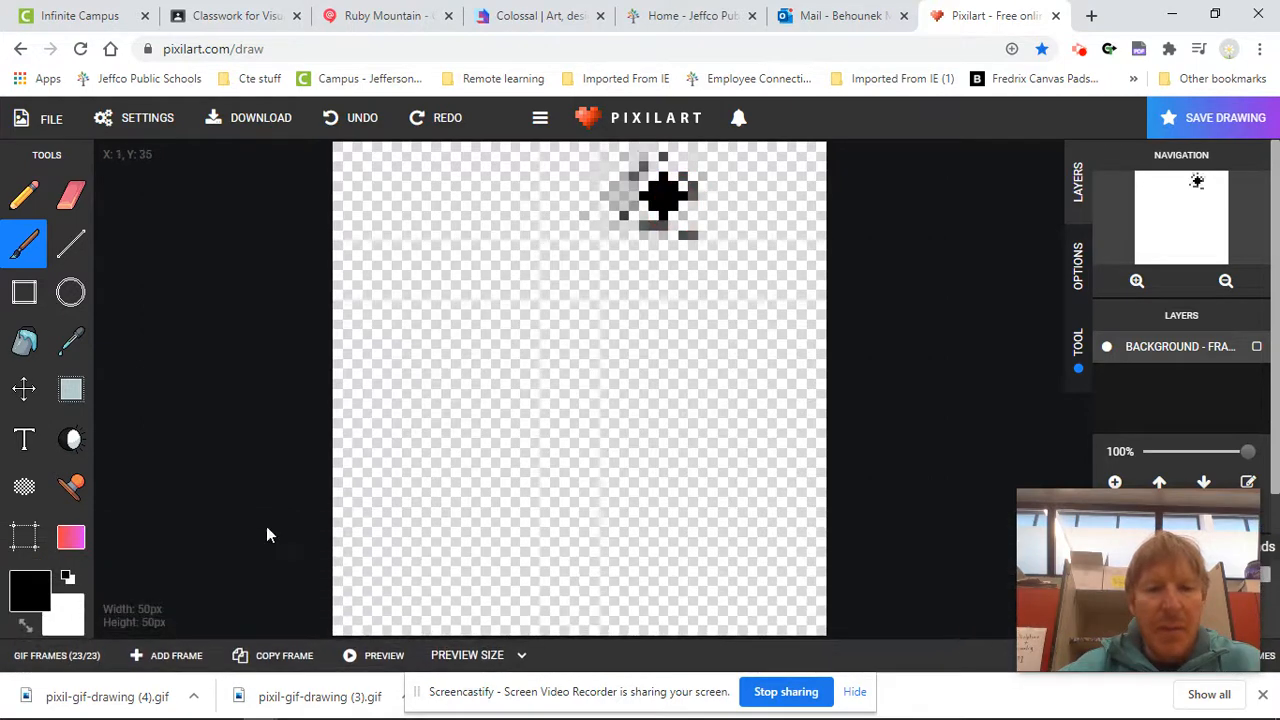
click(168, 566)
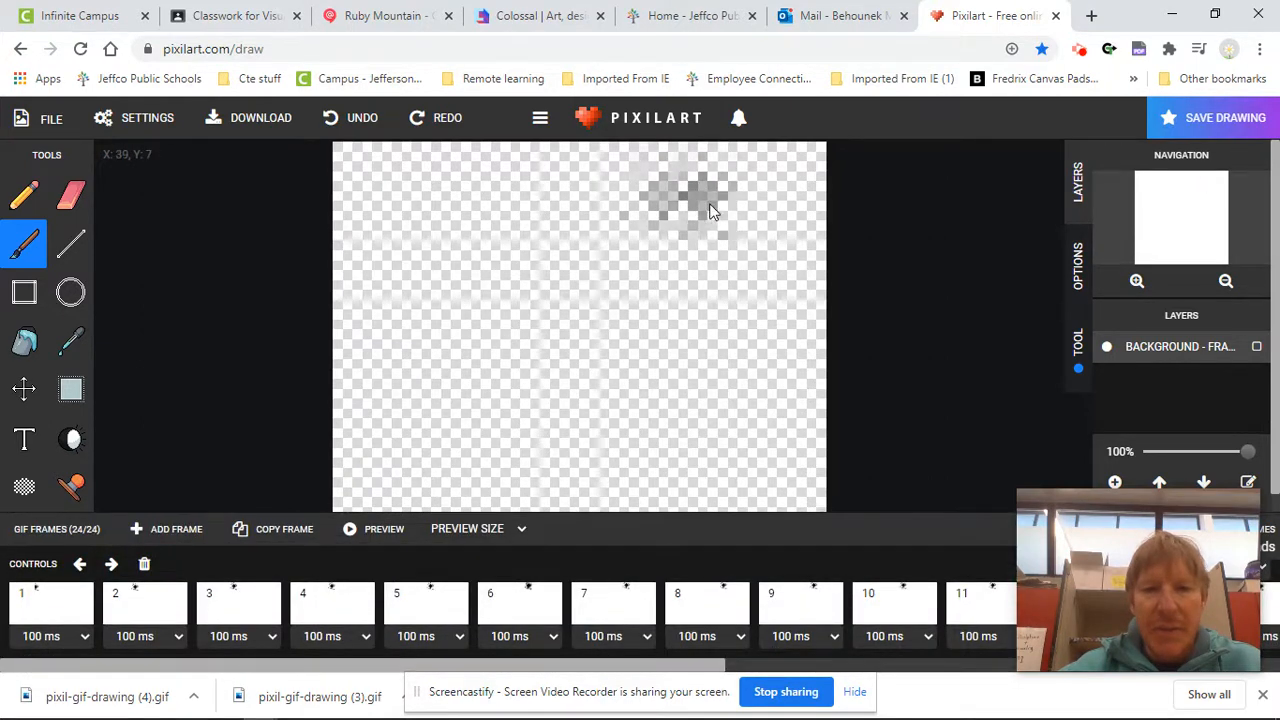
click(703, 195)
click(150, 655)
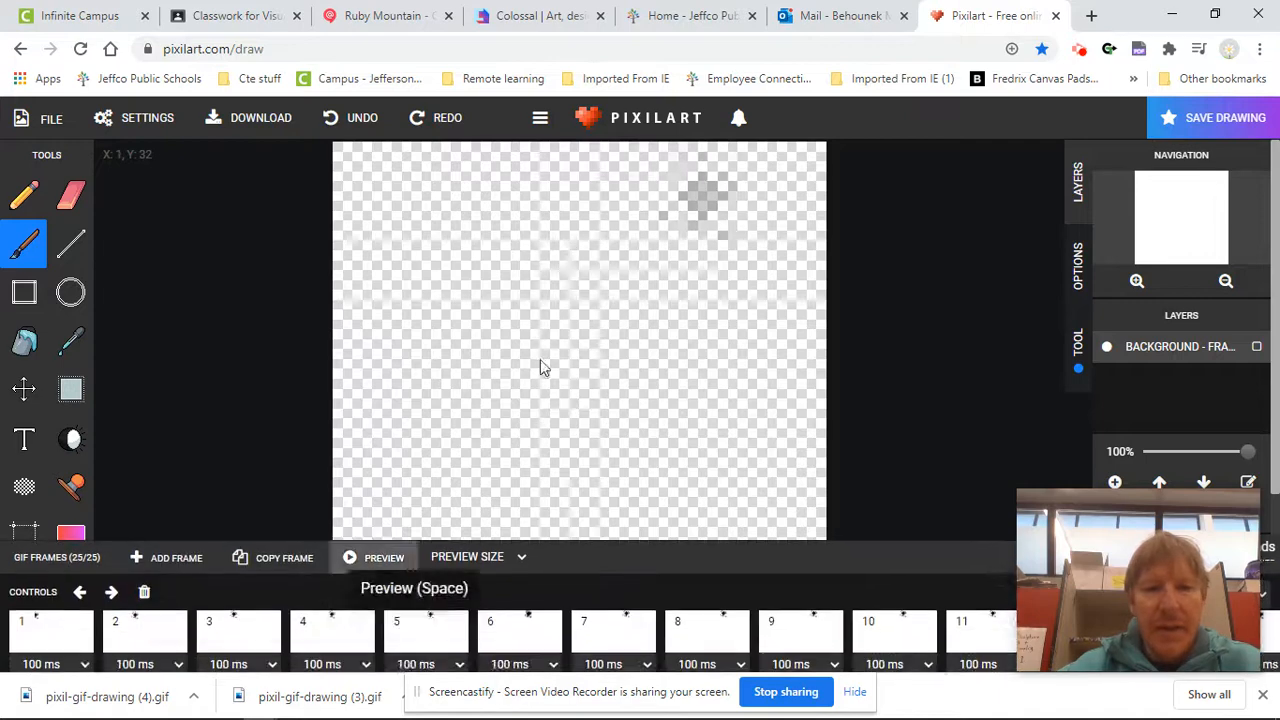
click(745, 205)
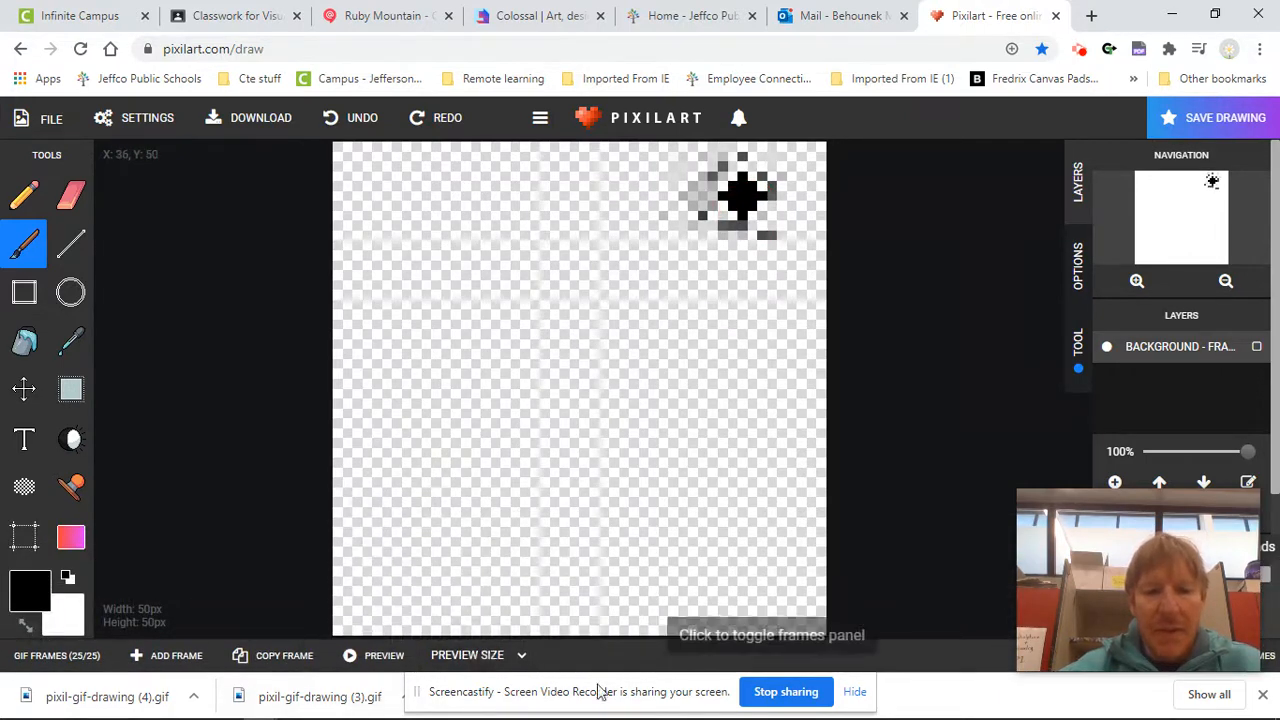
Expand the GIF frames timeline and dismiss the advertisement covering it.
click(475, 657)
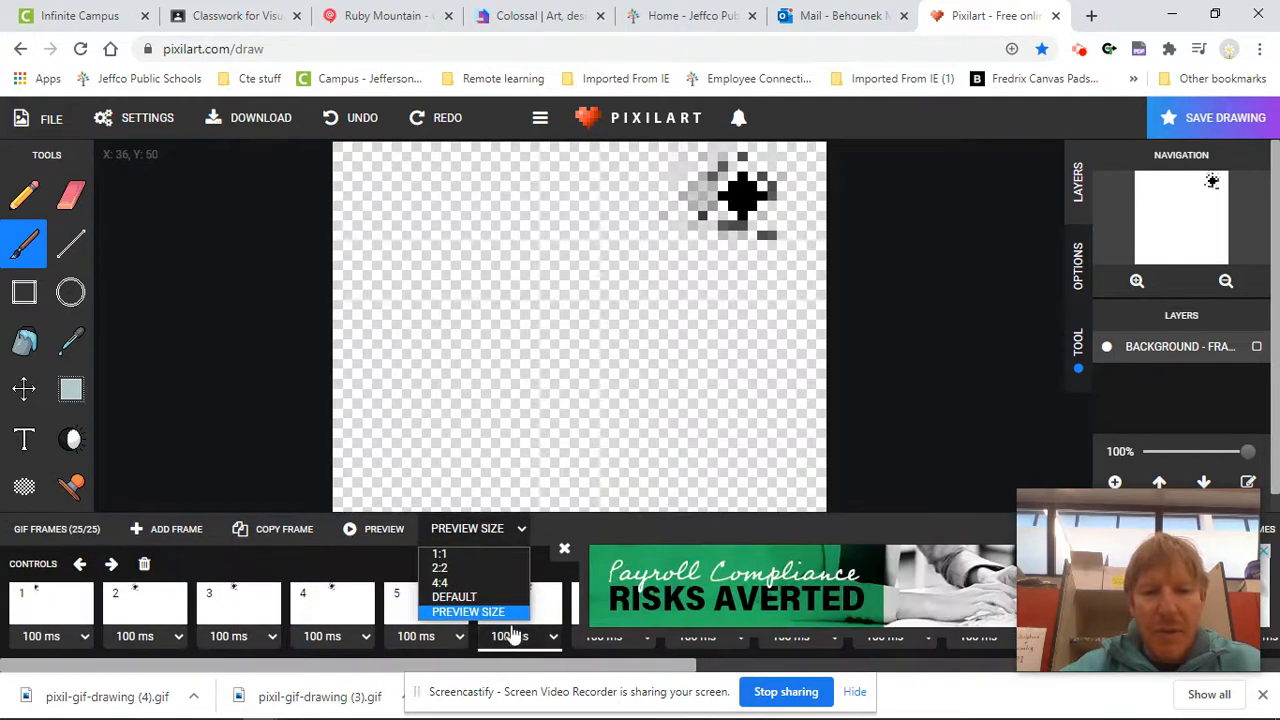
click(565, 550)
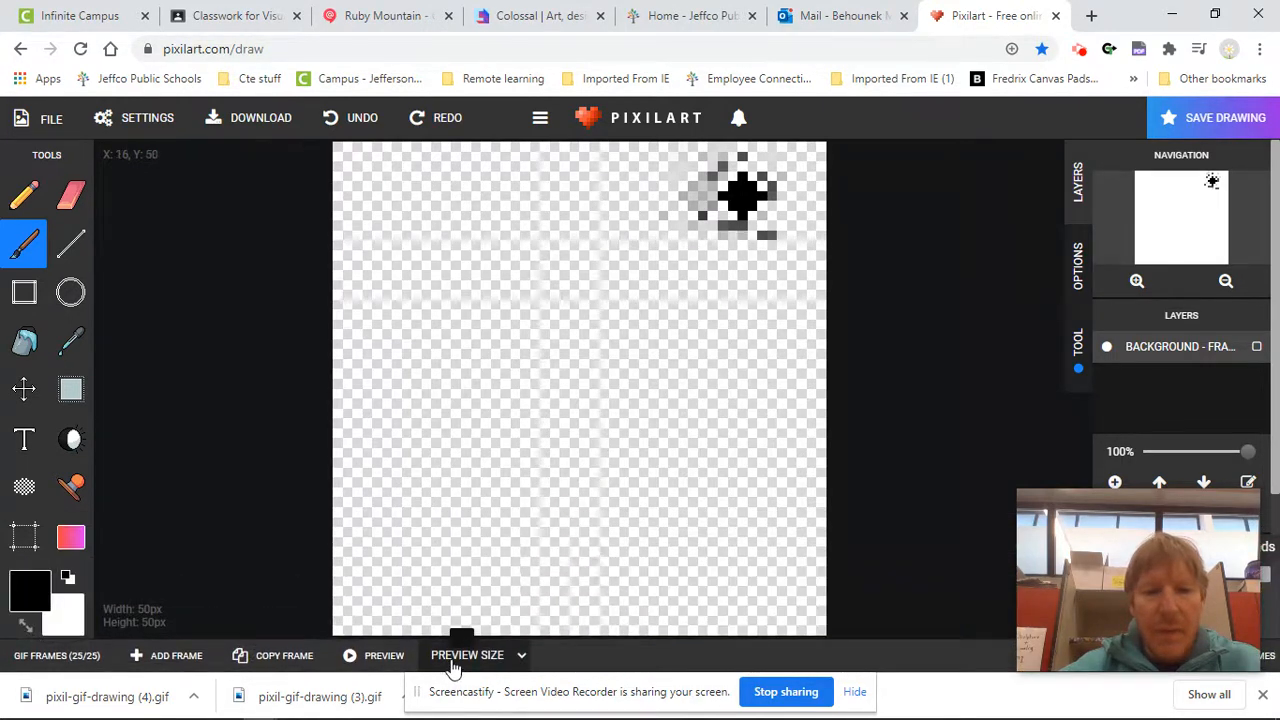
click(457, 657)
drag(1079, 549, 936, 286)
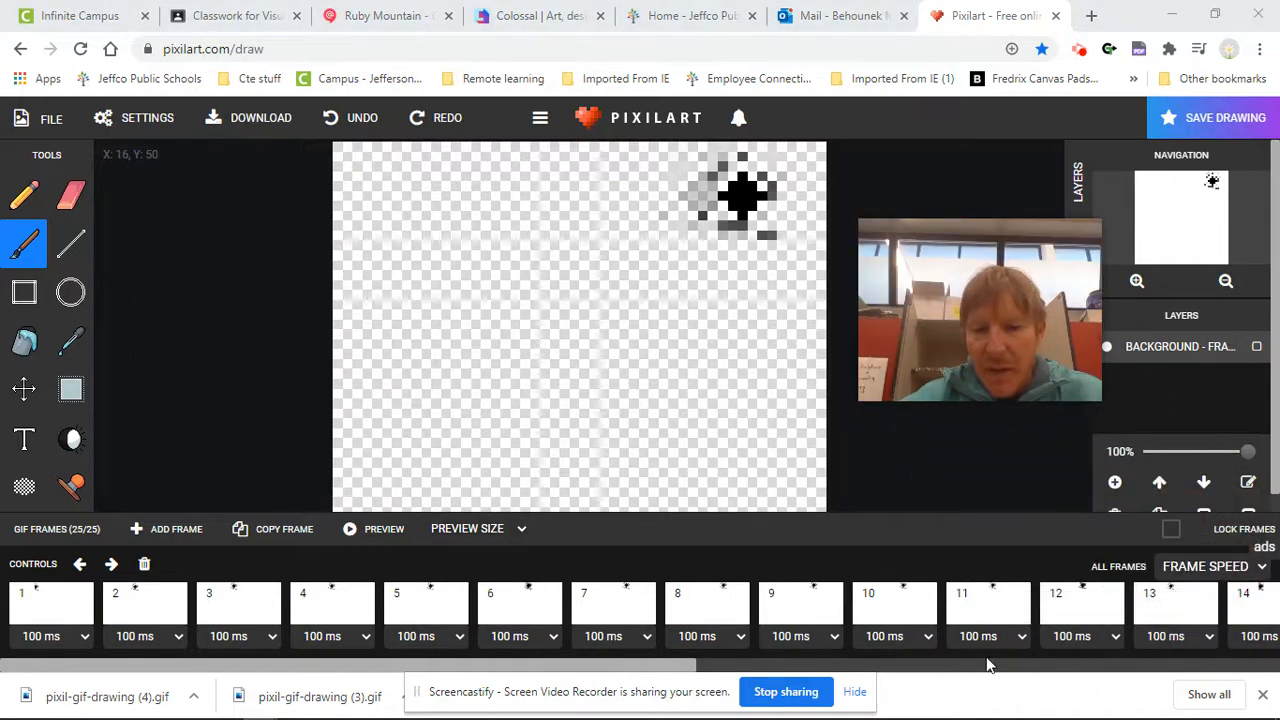
drag(683, 668, 580, 684)
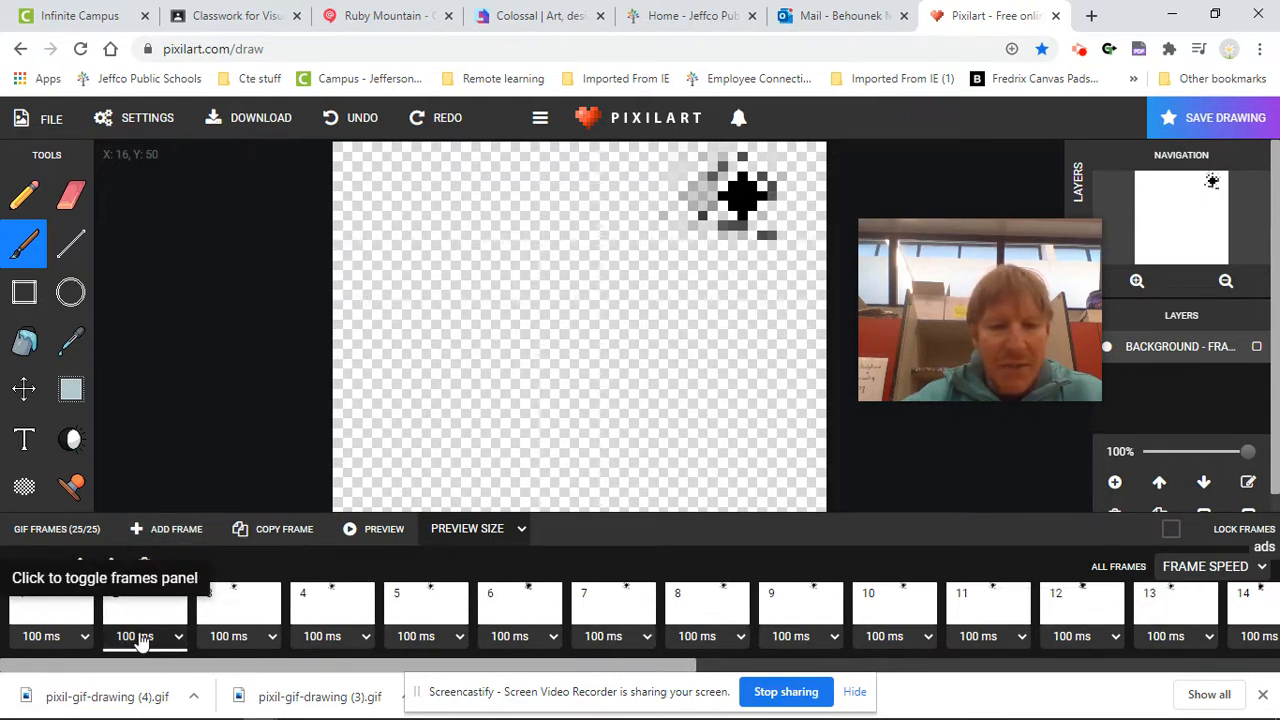
Select frame 1, move it one place later in the sequence, and return it to first place.
click(57, 620)
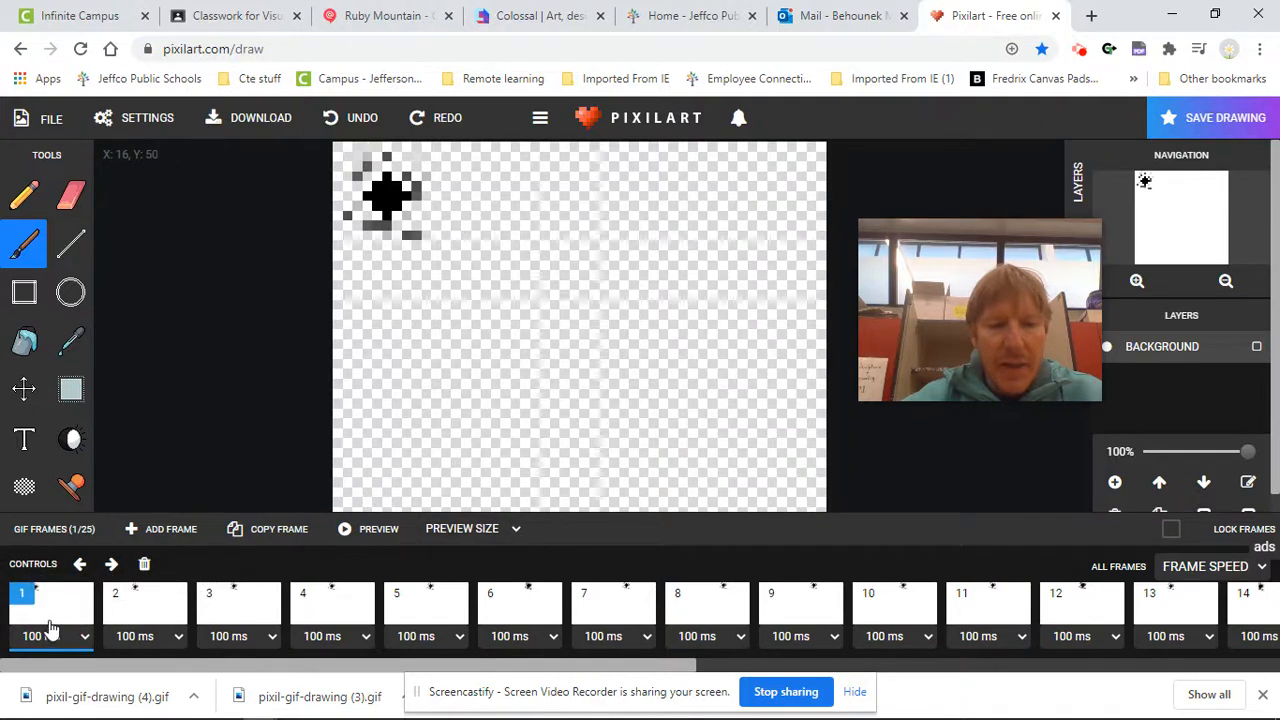
click(112, 566)
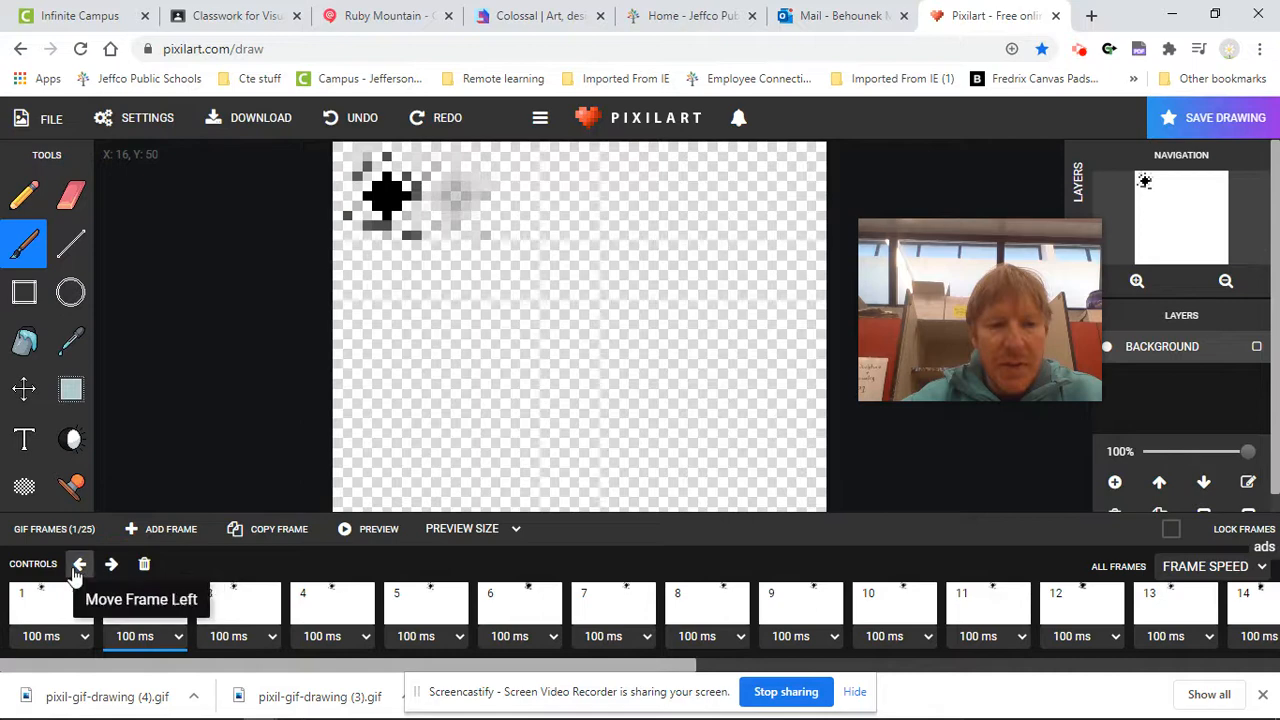
click(82, 566)
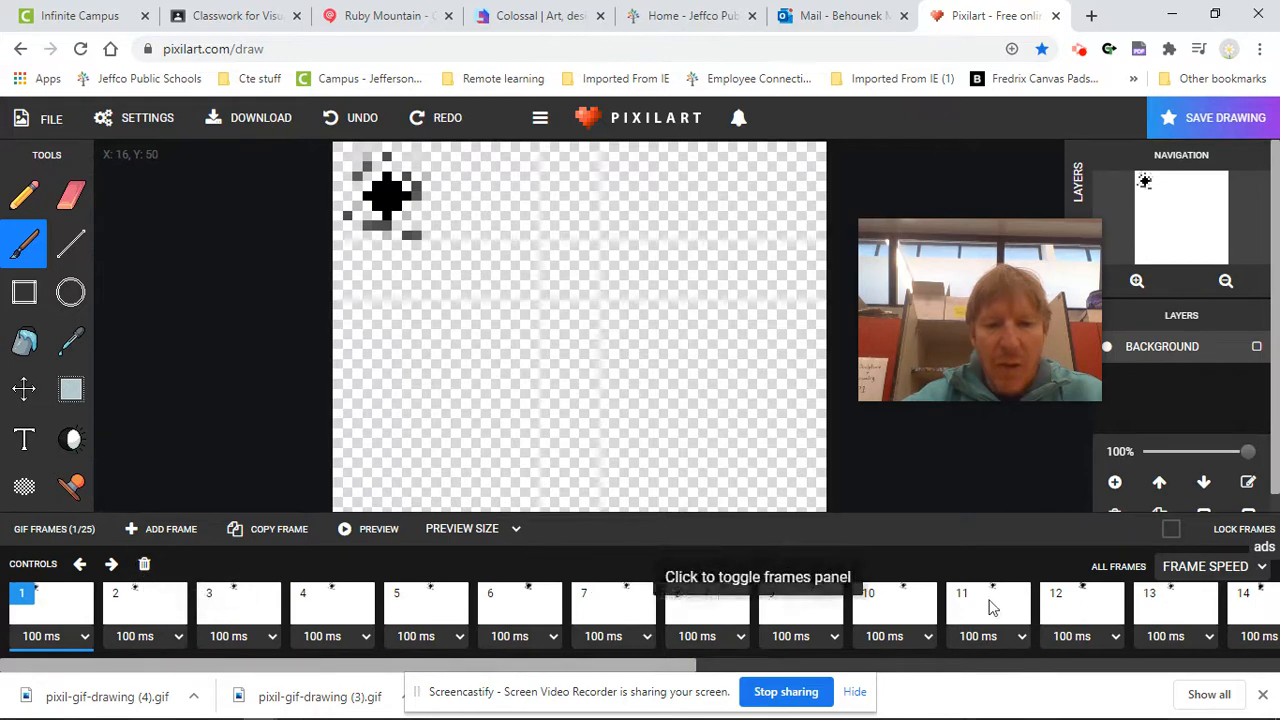
Review the speed options for all frames without choosing one, and play and close the GIF preview.
click(1230, 567)
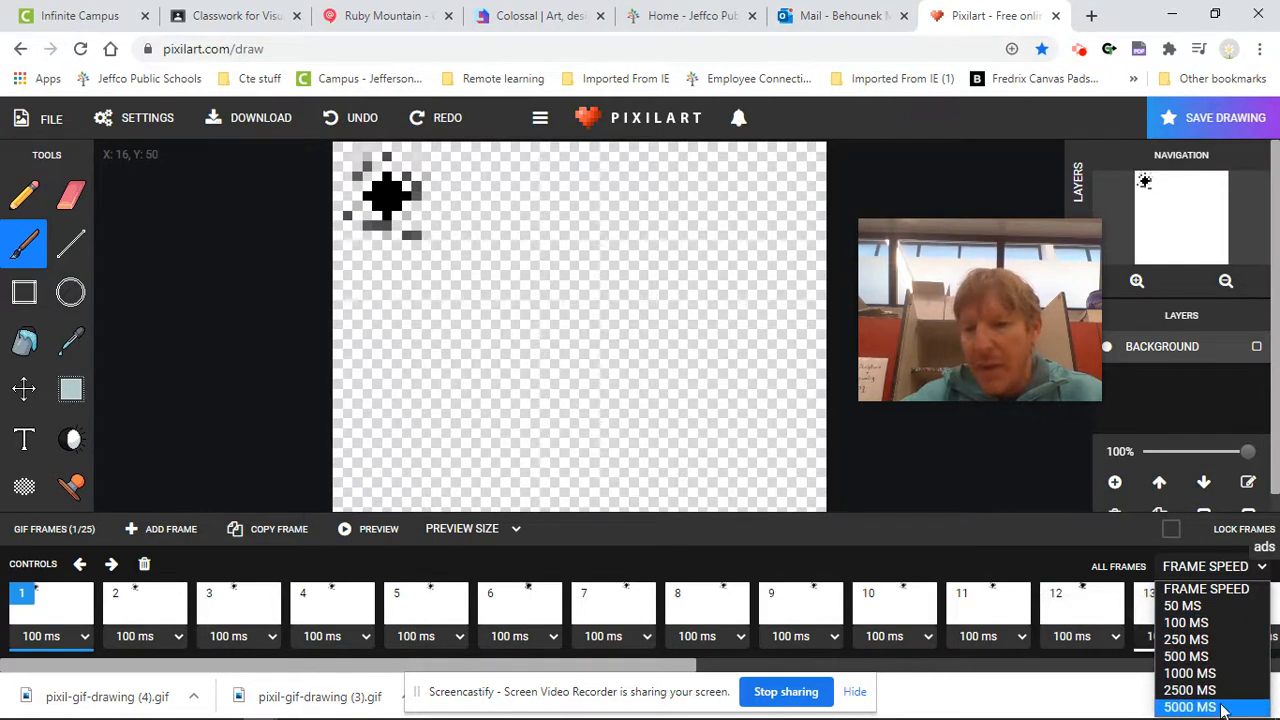
click(1029, 543)
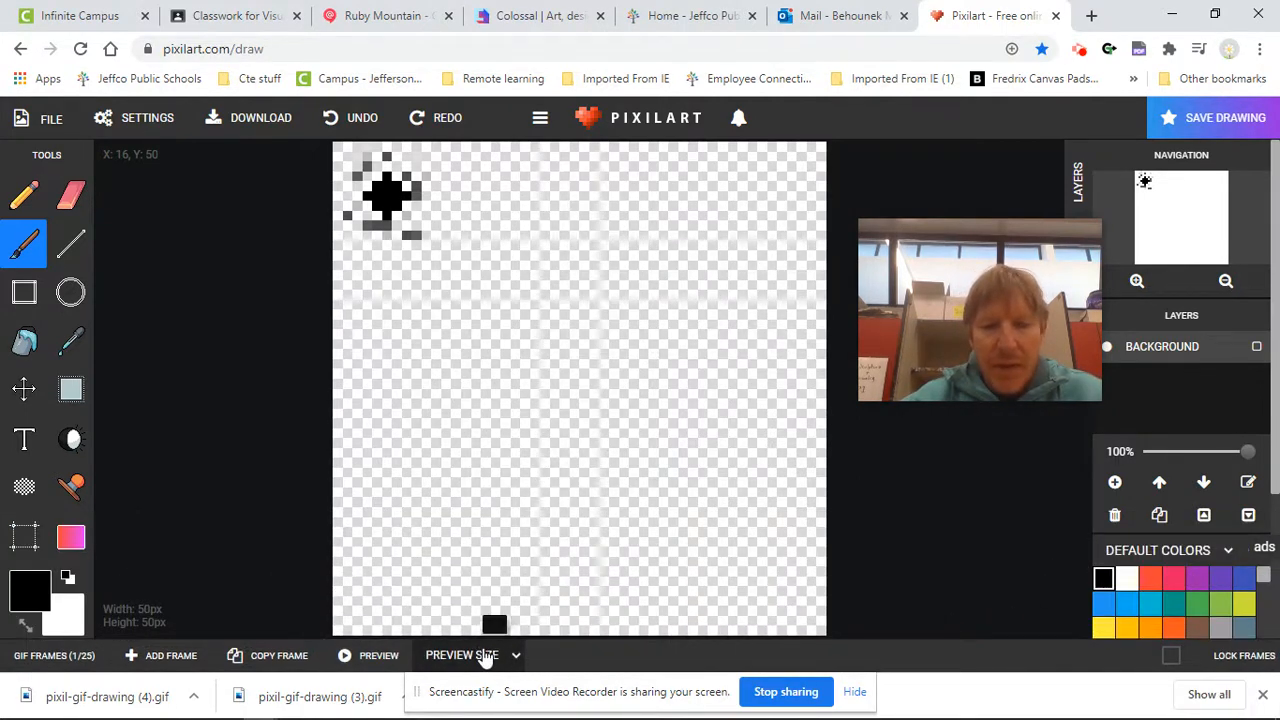
click(357, 656)
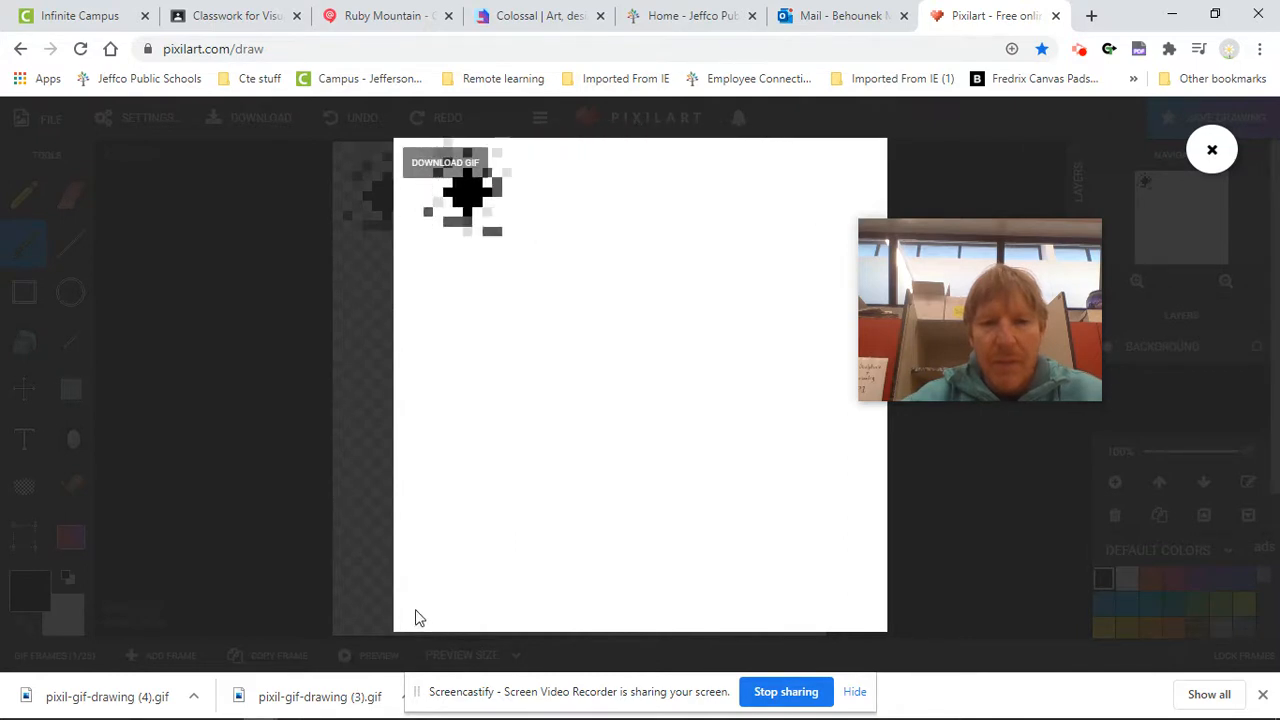
mouse_move(1086, 246)
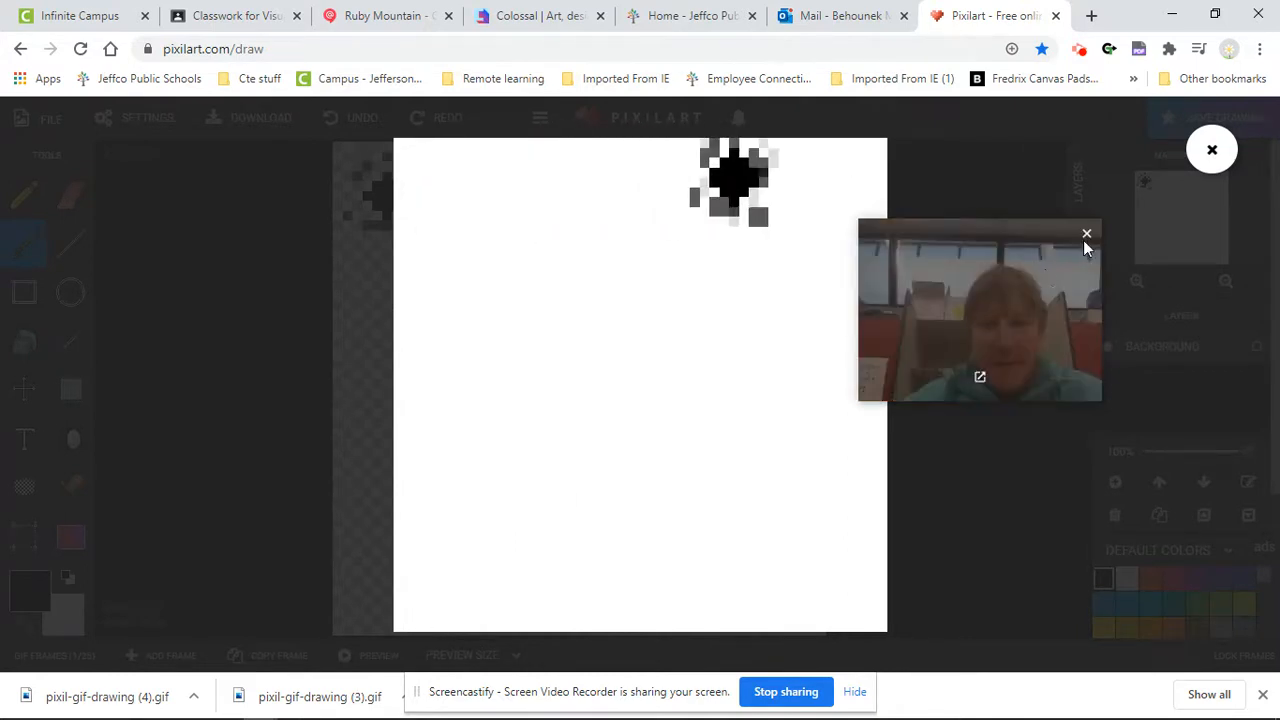
click(1212, 150)
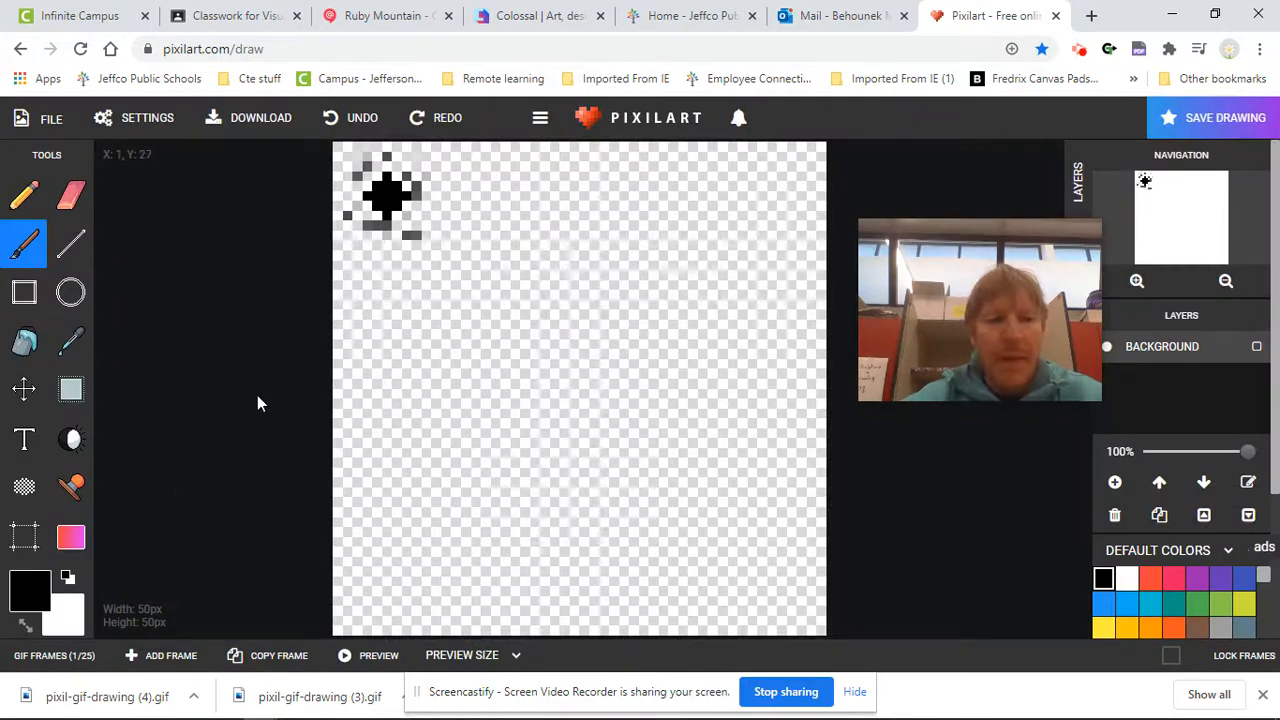
Choose the Pencil tool and duplicate frame 2 four times.
click(24, 195)
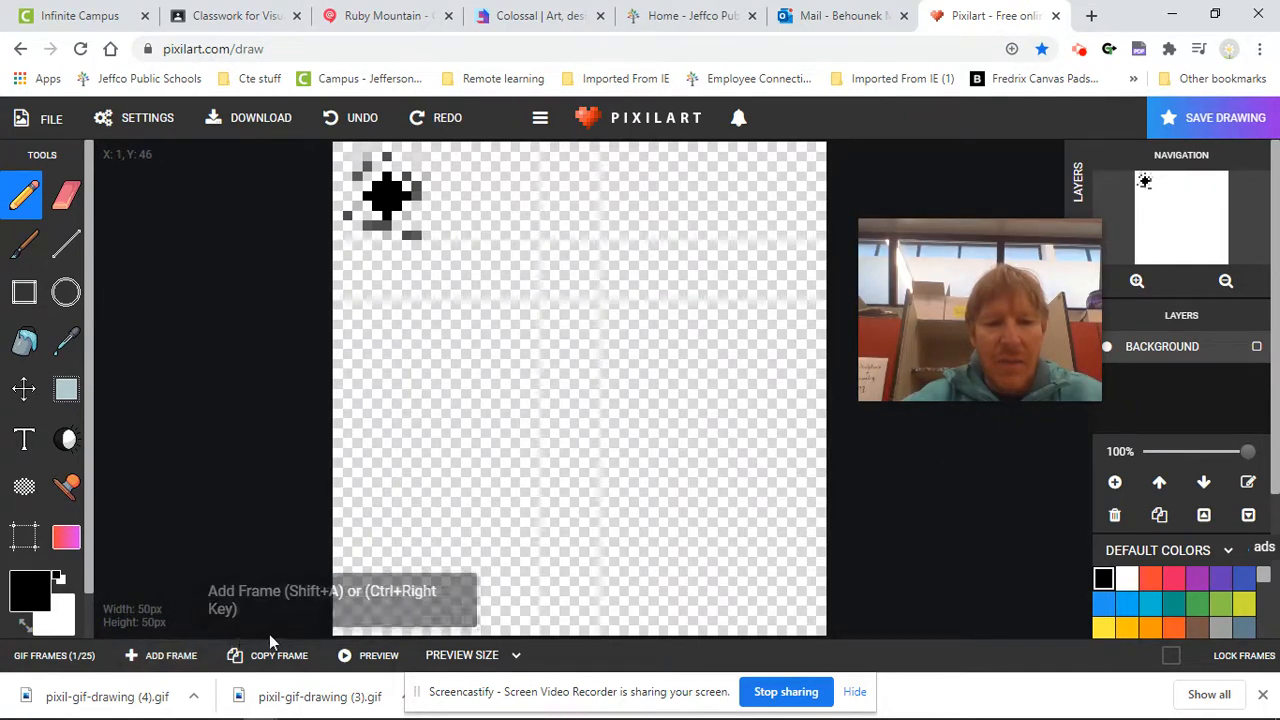
click(449, 656)
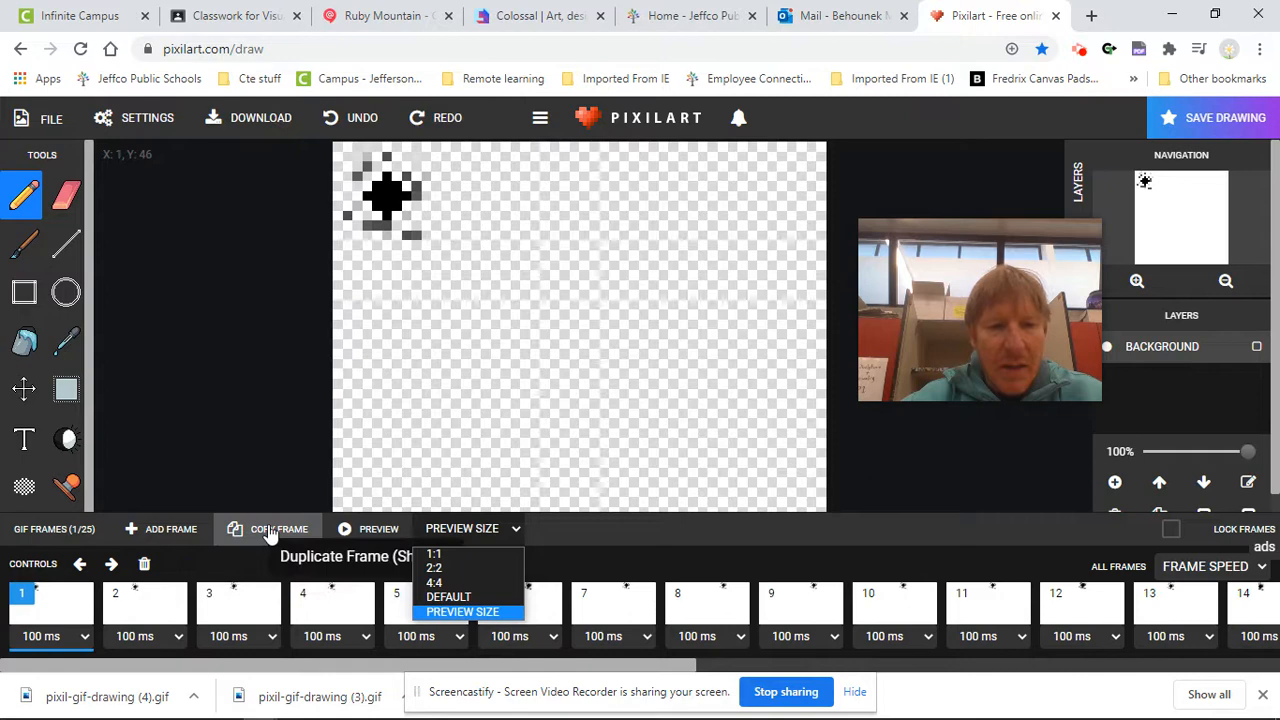
click(131, 600)
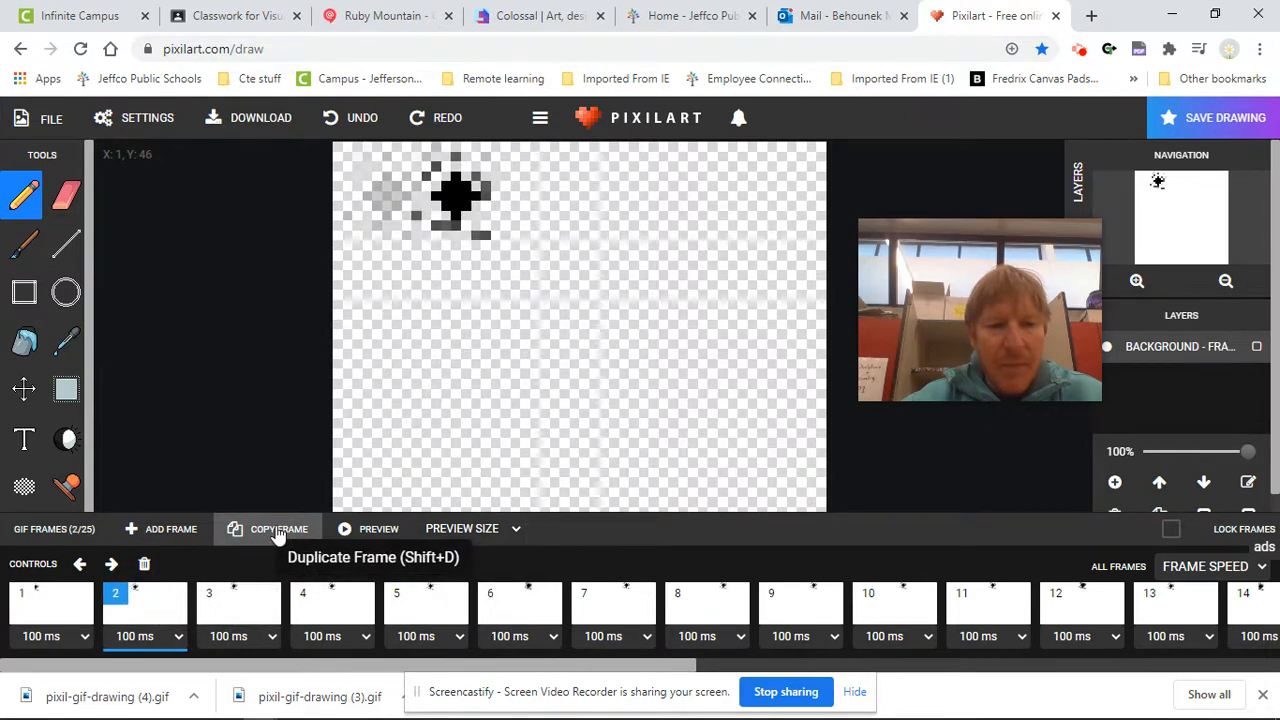
click(279, 533)
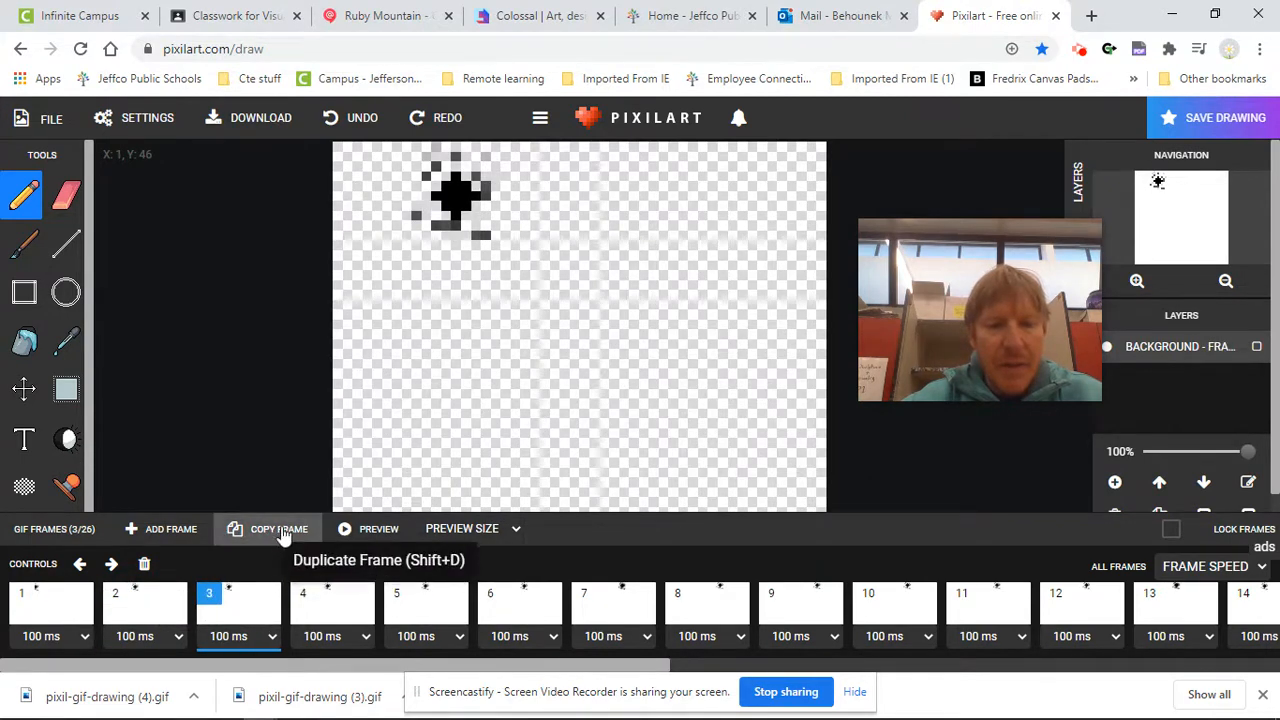
click(283, 537)
click(283, 537)
click(283, 537)
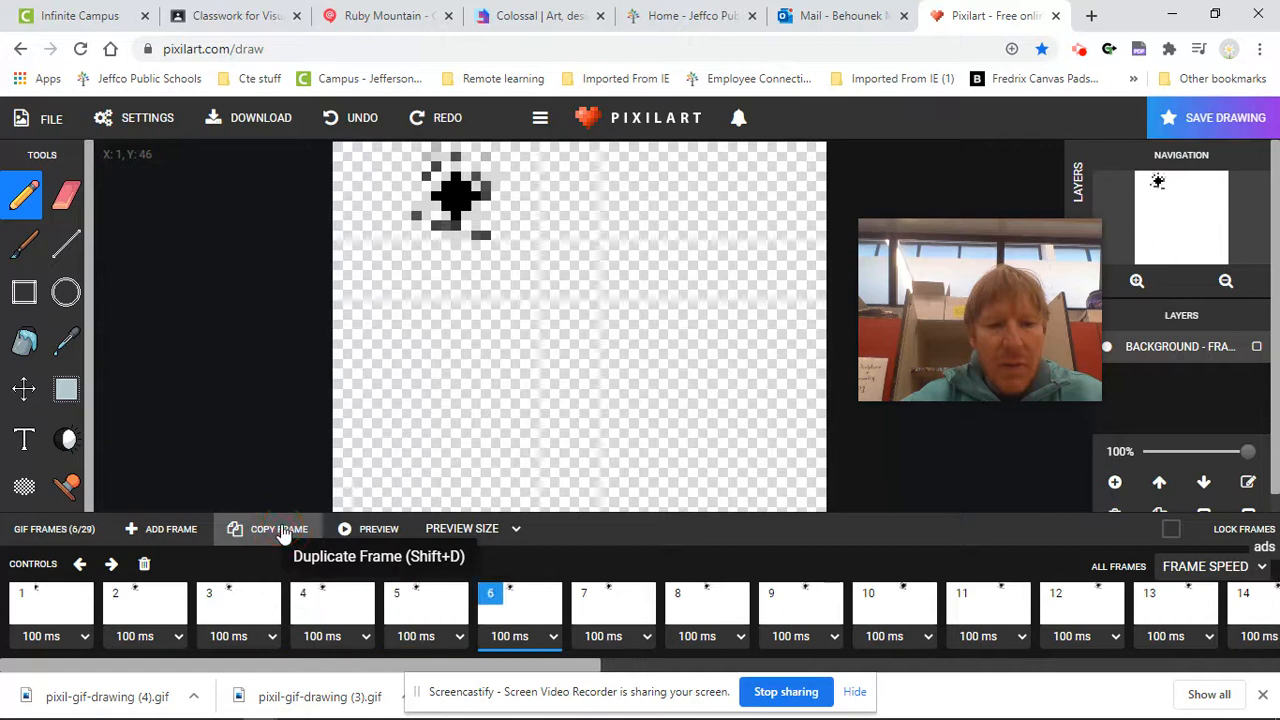
Preview the GIF with the duplicated frames and close the preview.
click(352, 530)
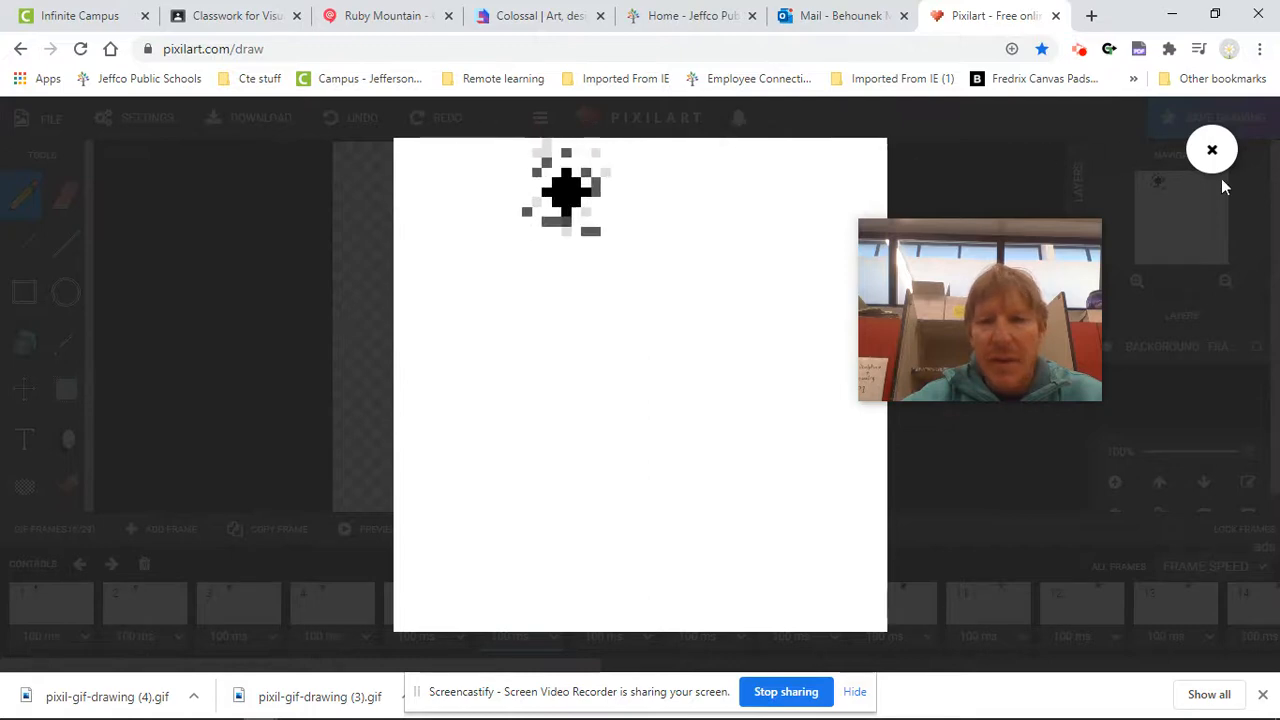
click(1212, 150)
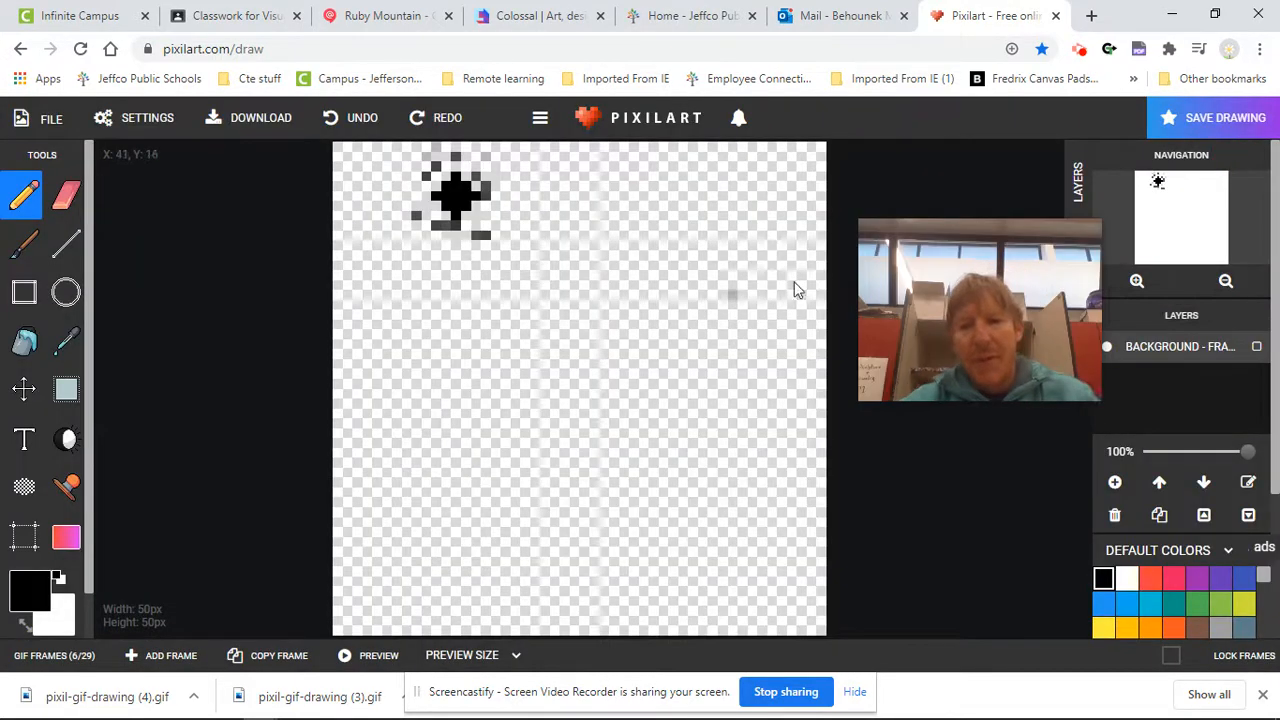
drag(997, 338, 1166, 547)
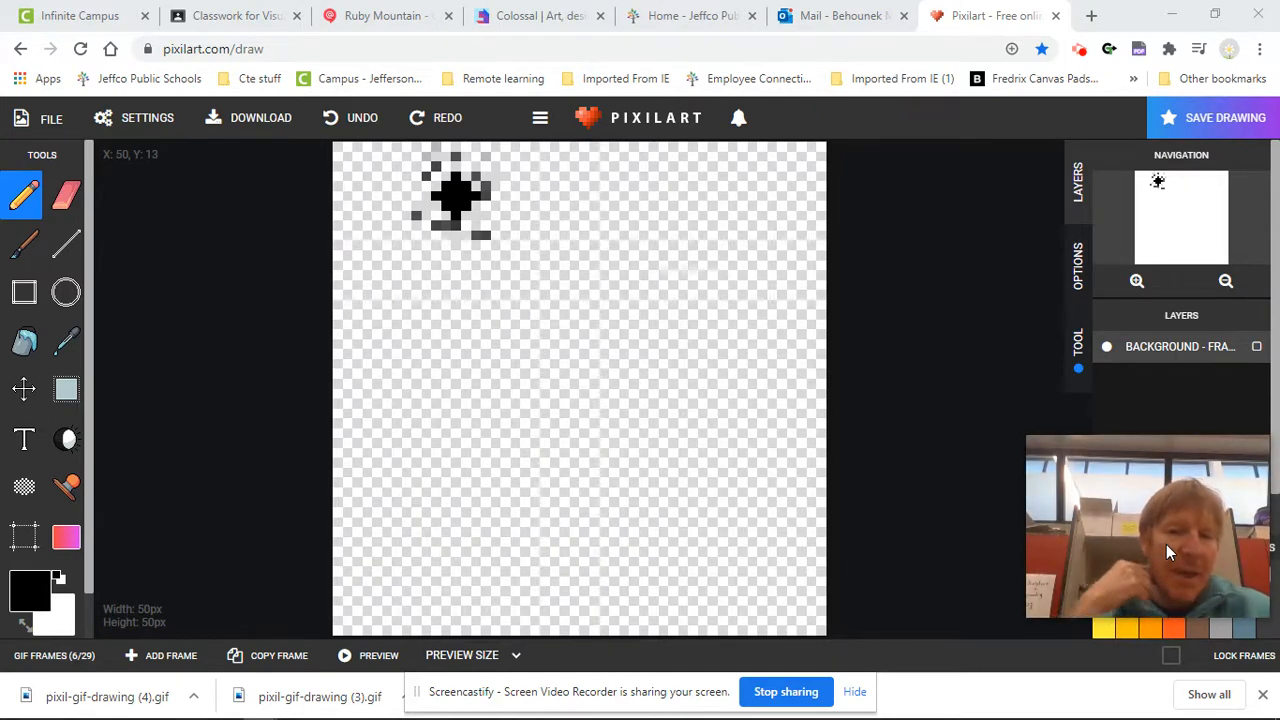
drag(1181, 478, 1162, 499)
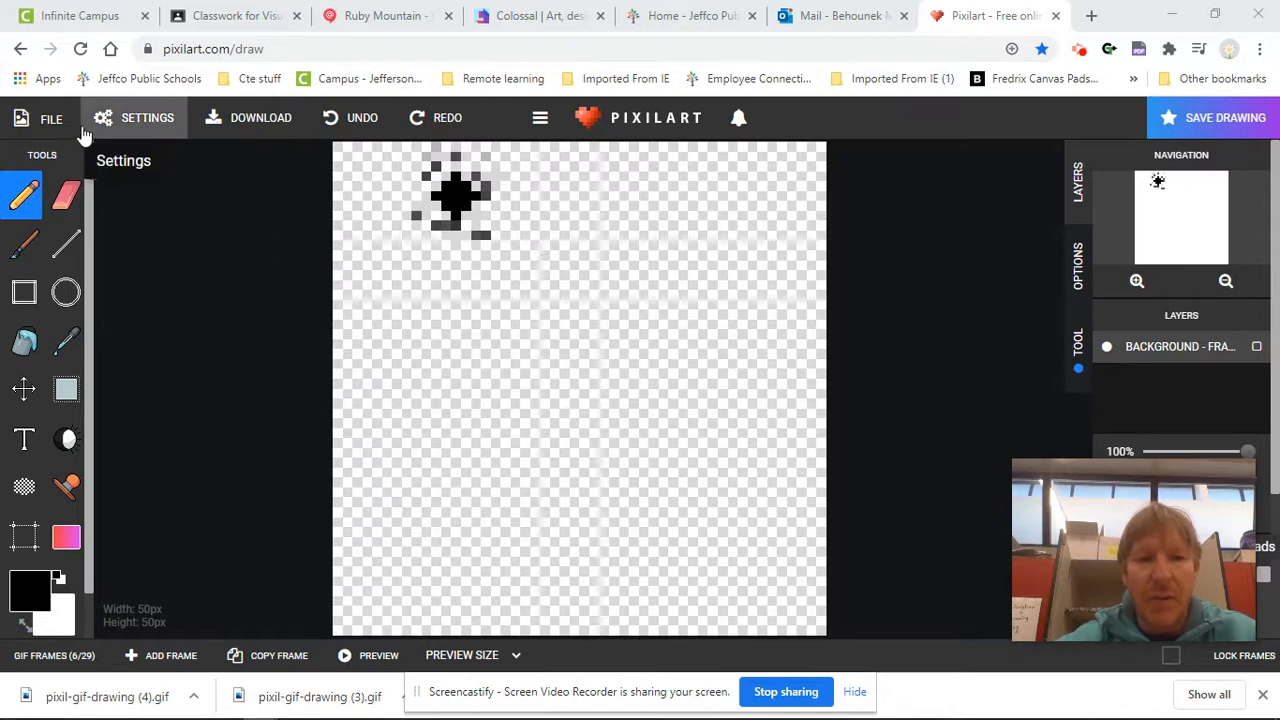
key(ctrl+z)
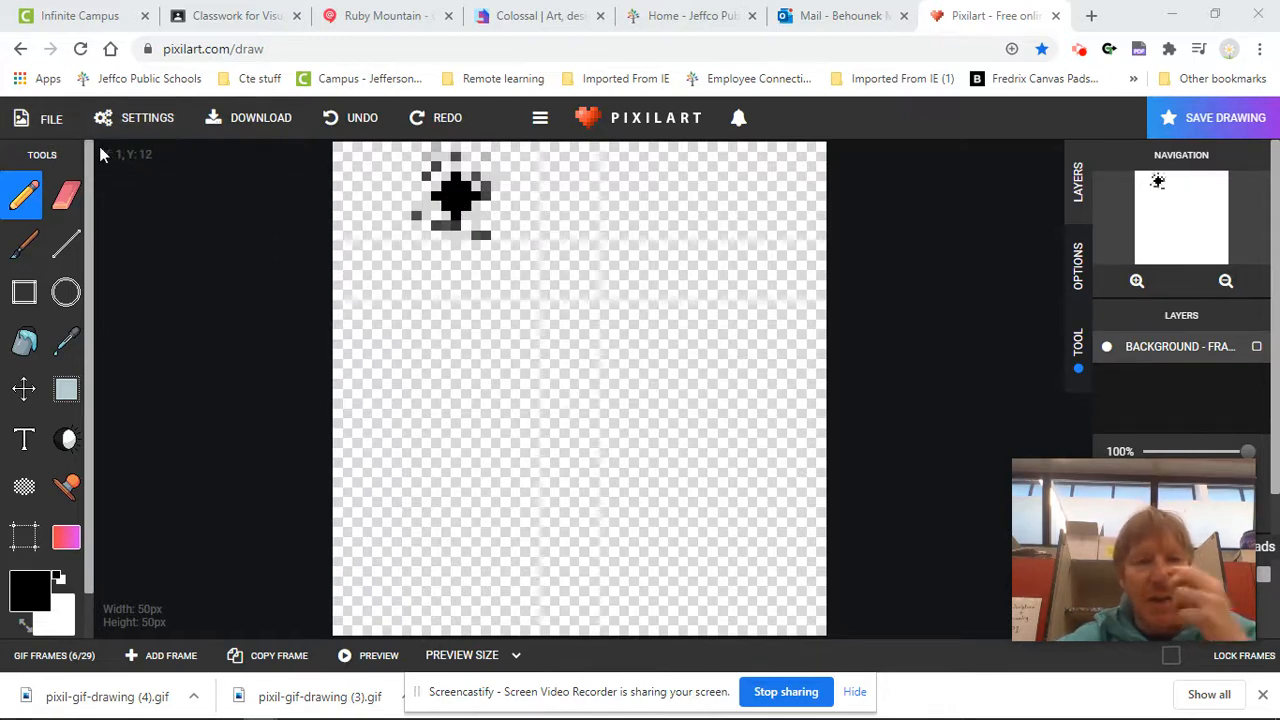
Open the download options and set the GIF, frames and layers sizes to 500X500 each.
click(60, 126)
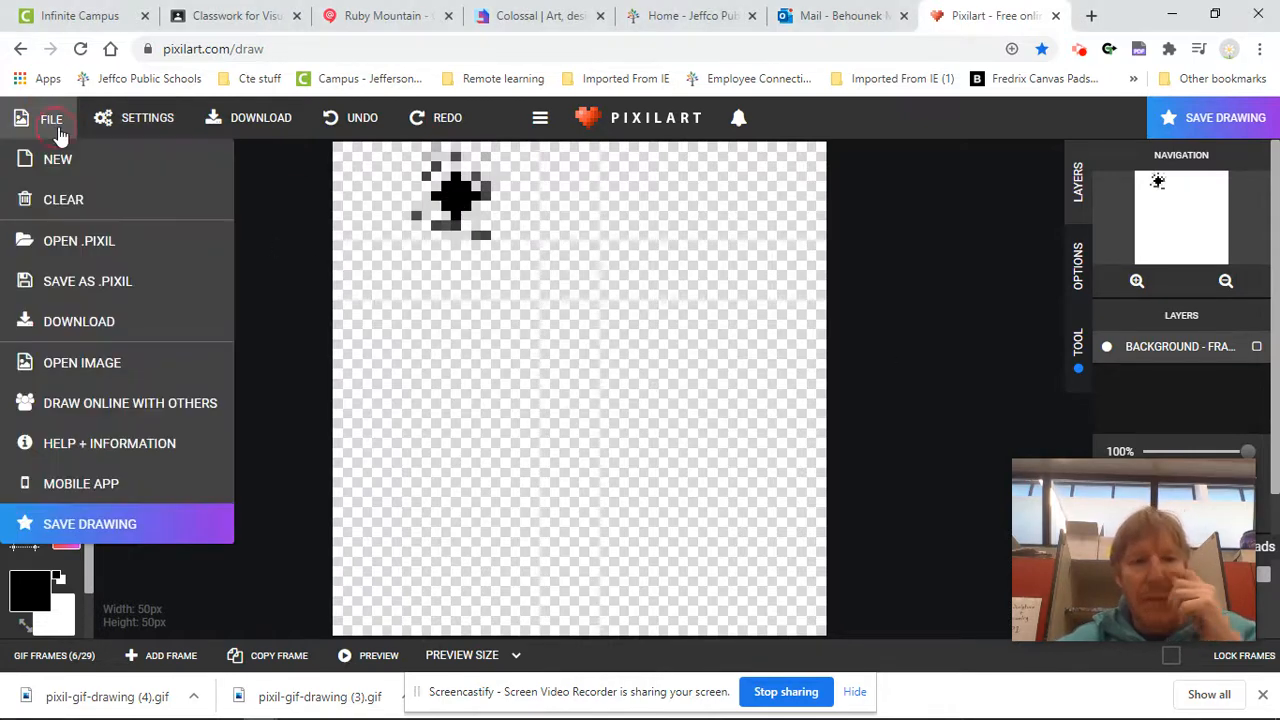
click(89, 331)
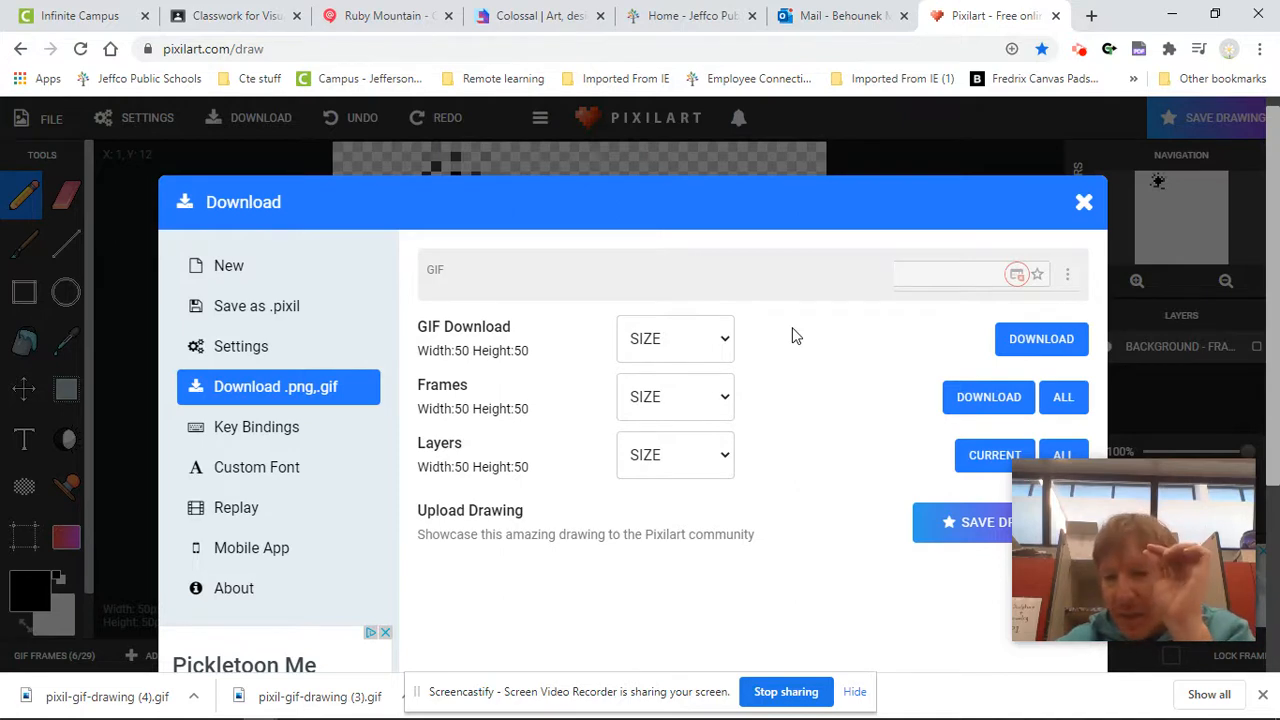
click(724, 339)
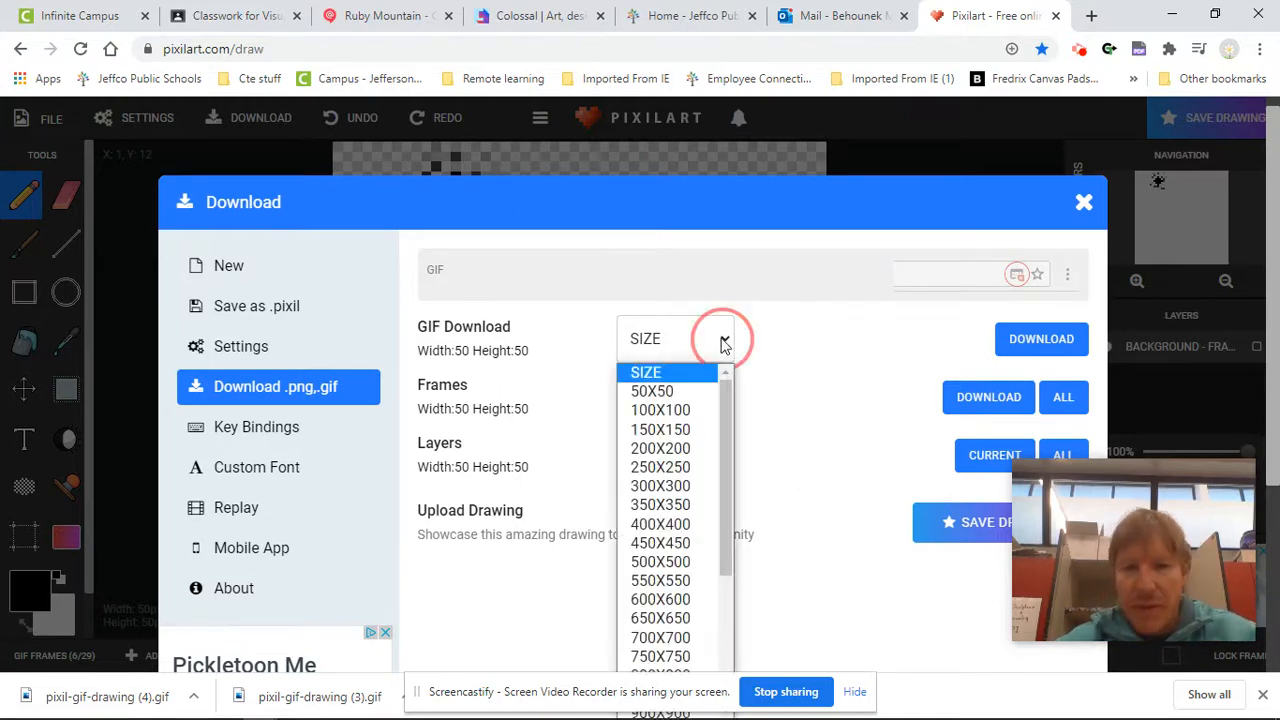
click(680, 563)
click(744, 391)
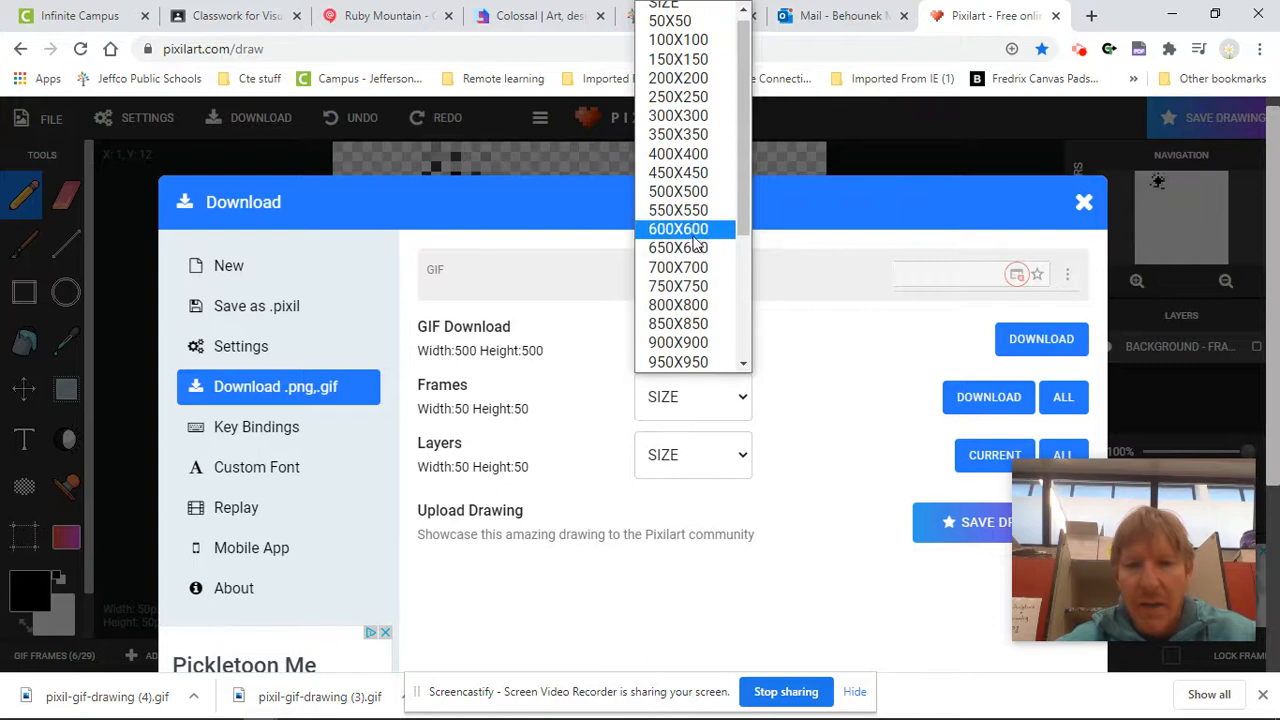
click(680, 191)
click(742, 456)
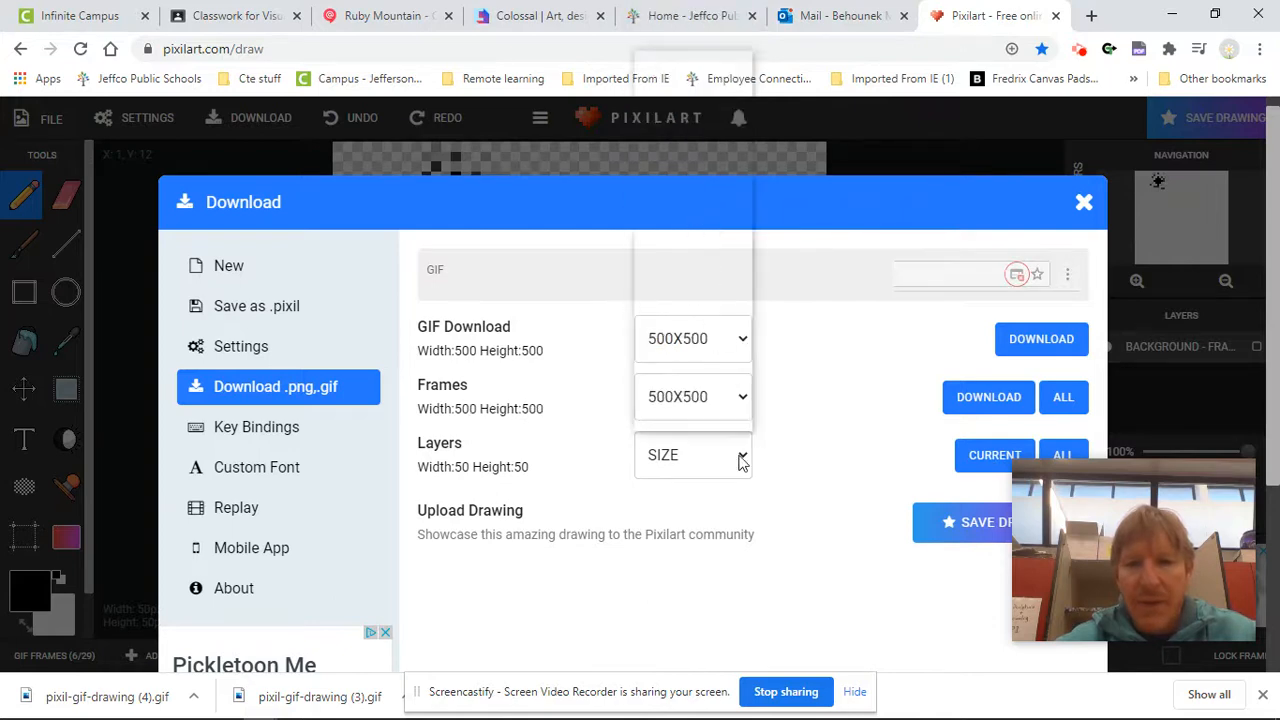
click(684, 212)
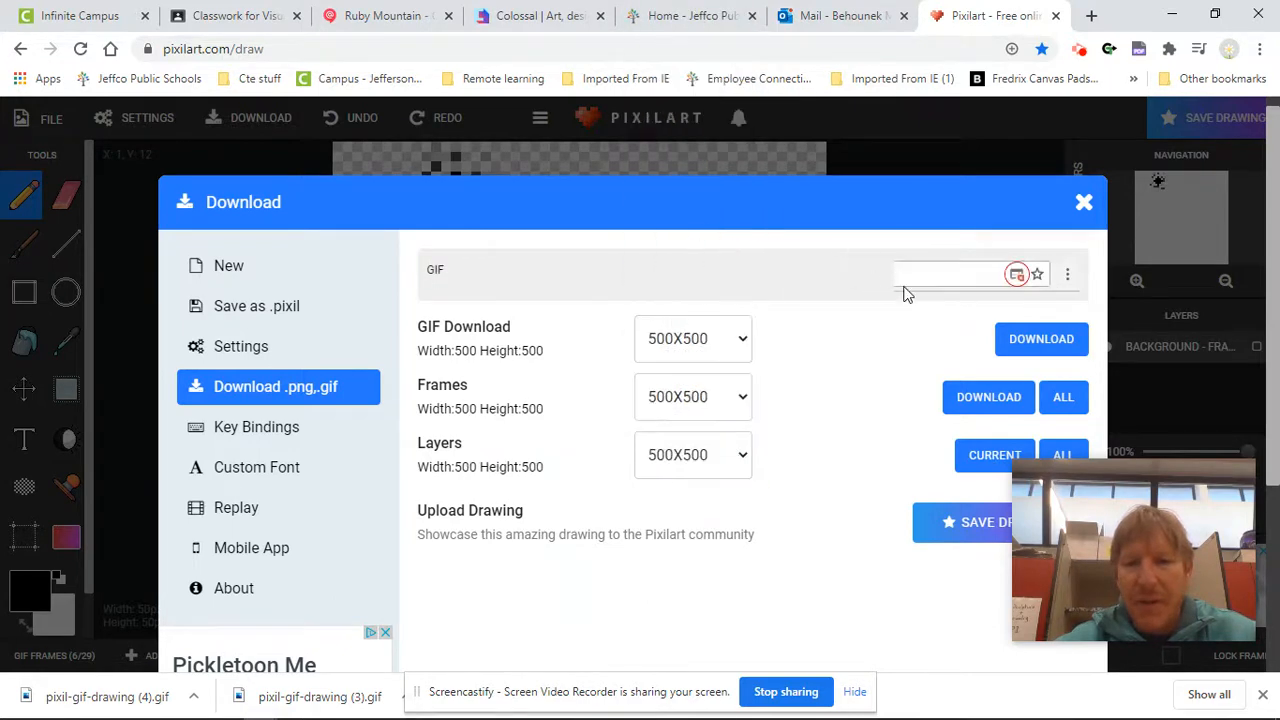
Download the animation as a GIF, view the downloaded file in the Photos app and close the viewer.
click(1042, 338)
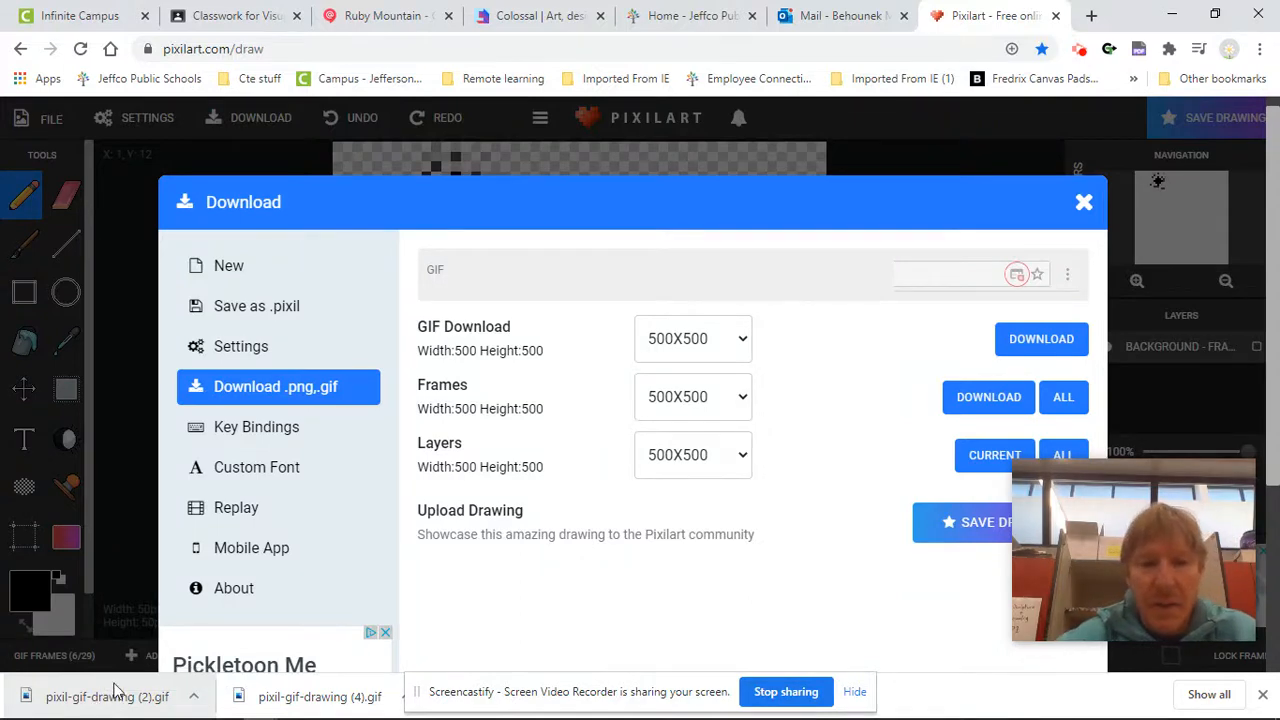
click(86, 702)
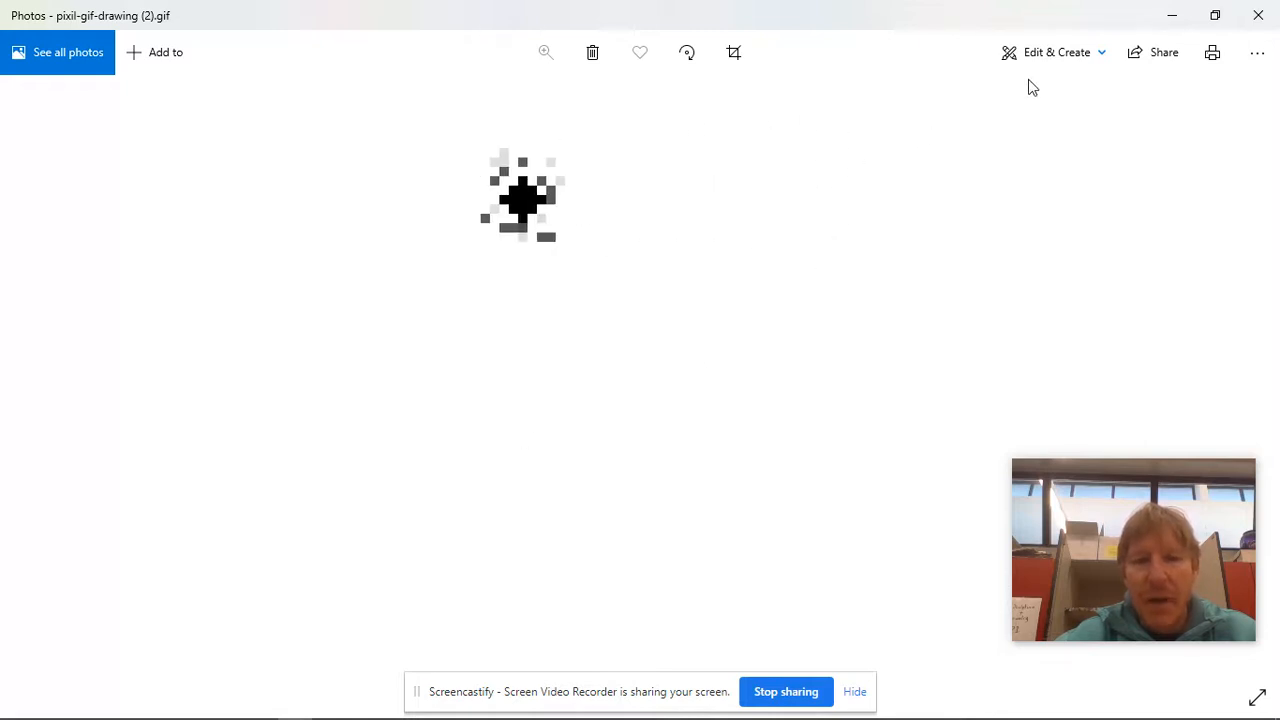
click(1262, 16)
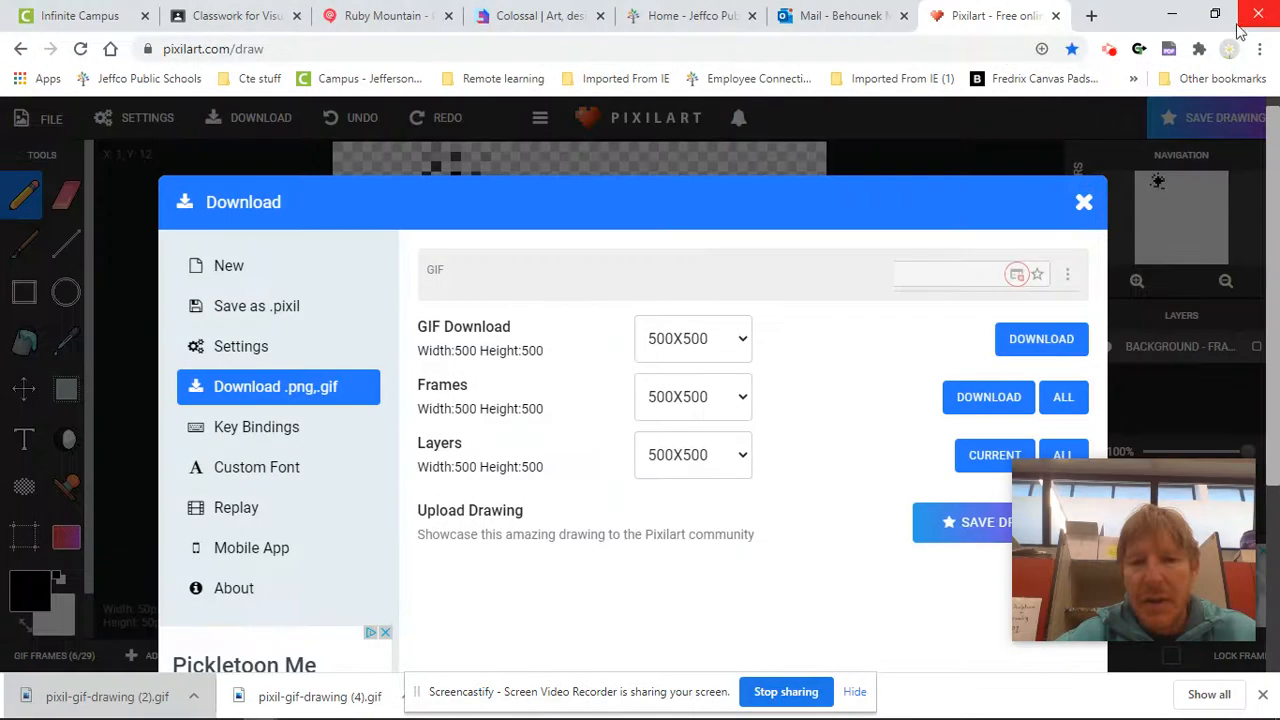